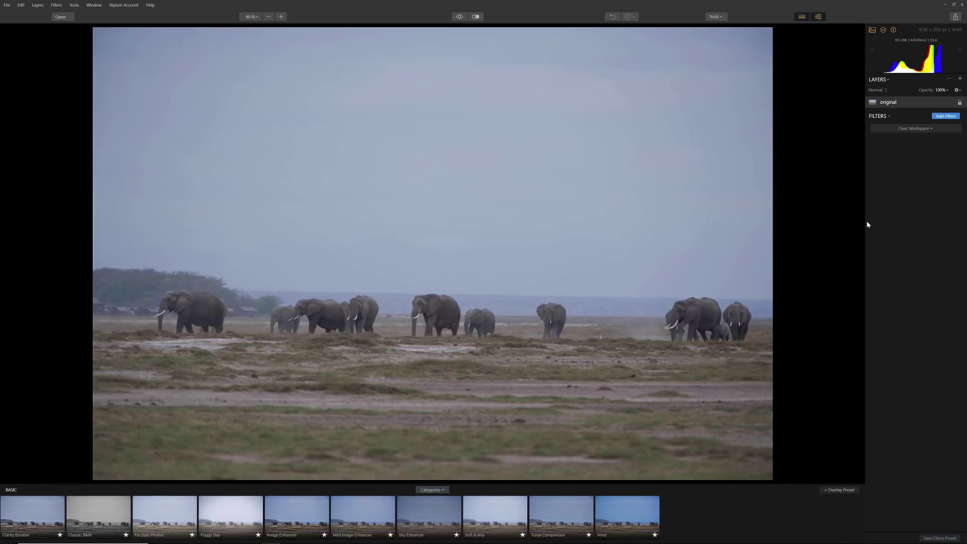
Toggle off the bottom presets strip to enlarge the elephant photo view.
left_click(801, 17)
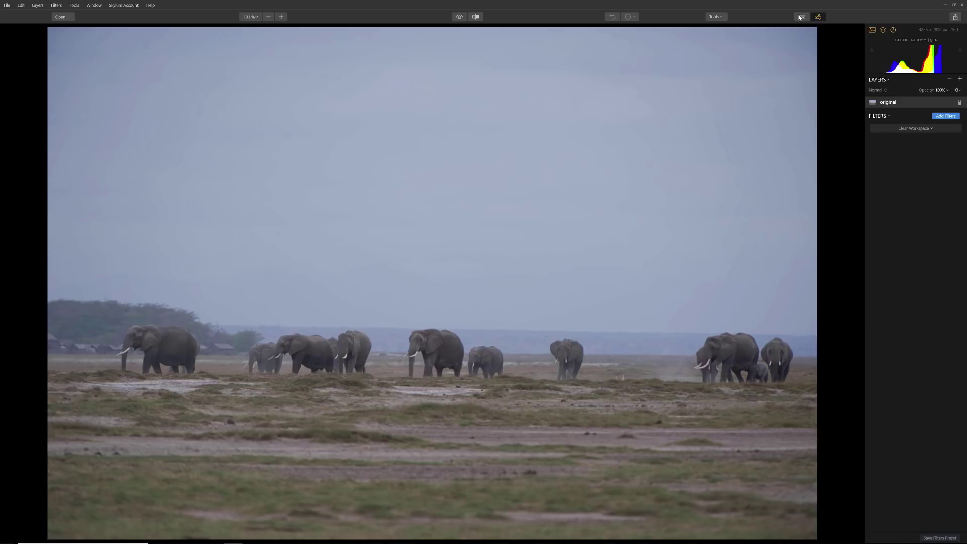
Crop the elephant photo at free ratio and 0°, trimming the bottom to about 4256 × 2334.
left_click(720, 17)
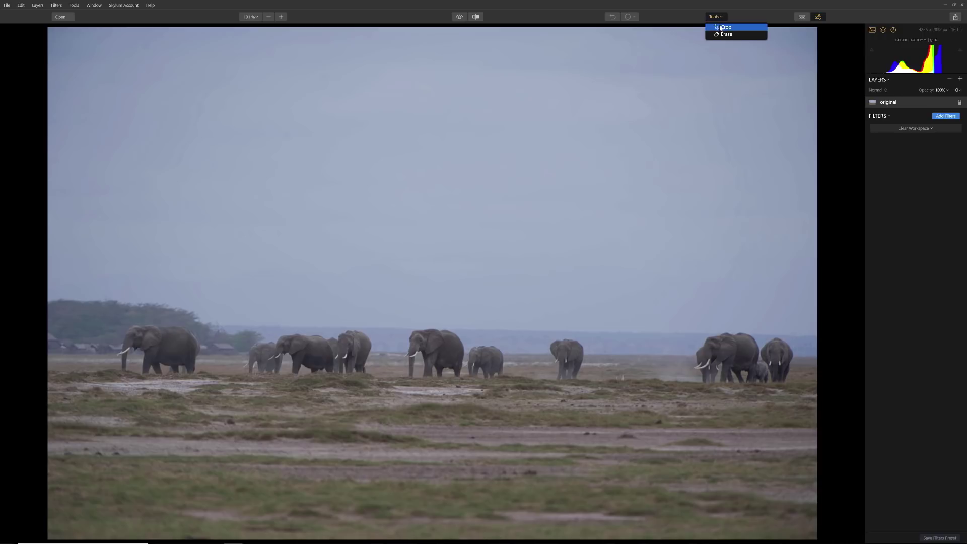
left_click(721, 27)
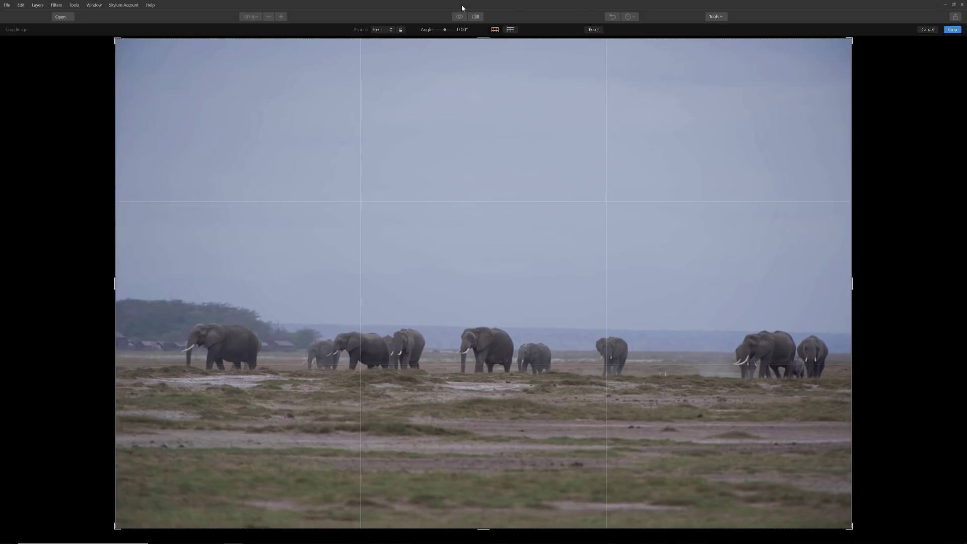
left_click(392, 31)
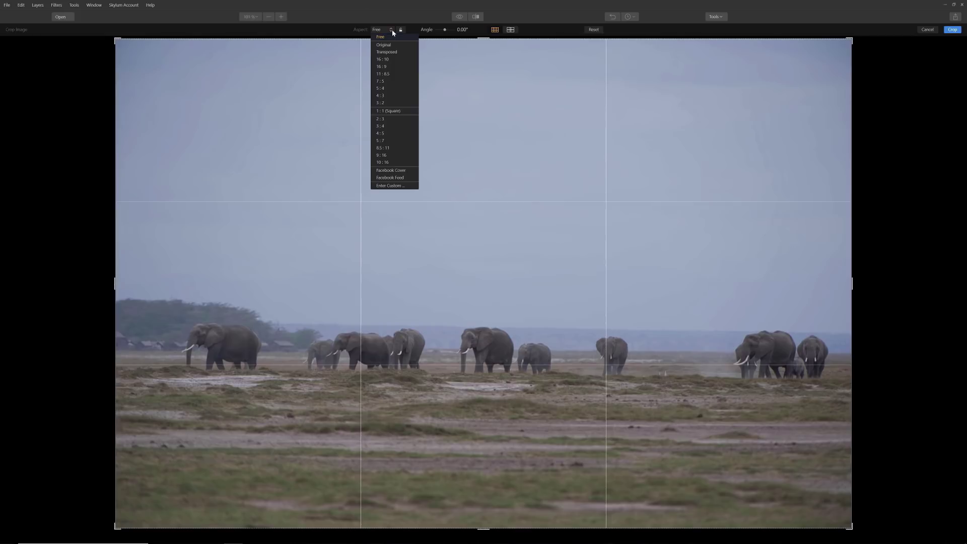
left_click(751, 34)
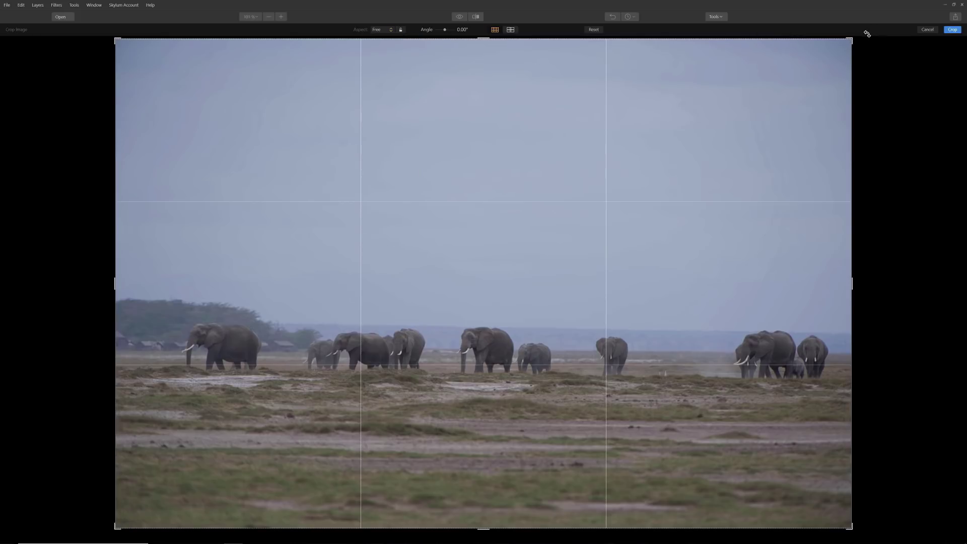
left_click_drag(865, 33, 856, 116)
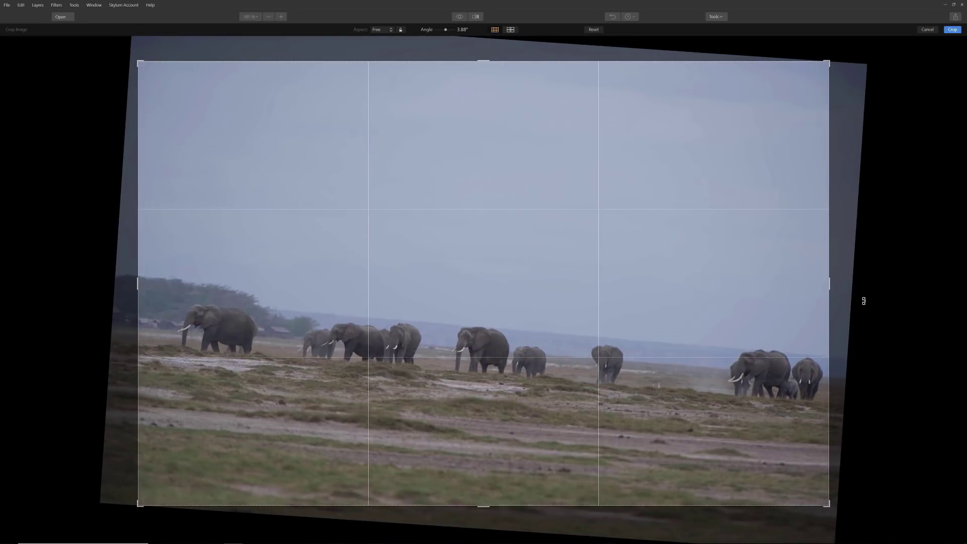
left_click(593, 29)
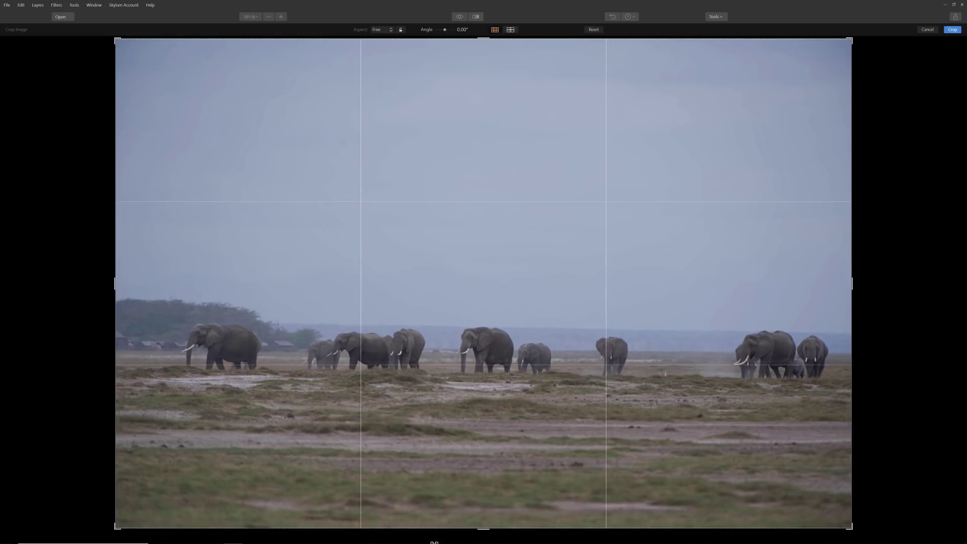
left_click_drag(491, 527, 480, 486)
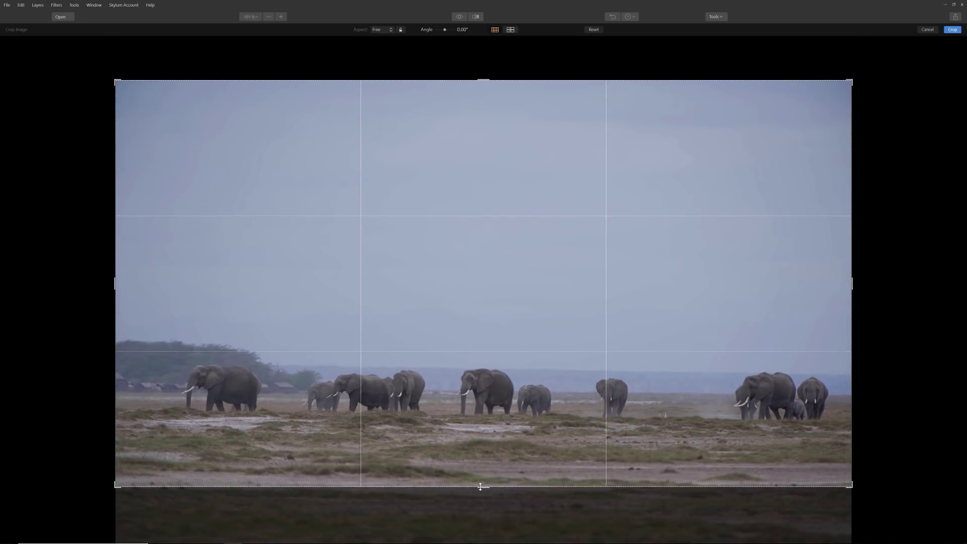
Apply the crop and add the RAW Develop filter.
left_click(952, 30)
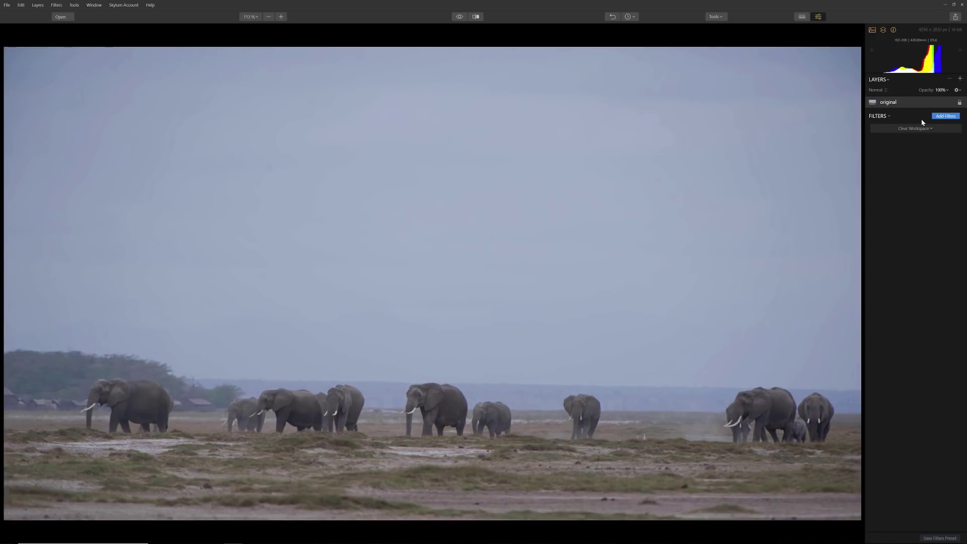
left_click(945, 116)
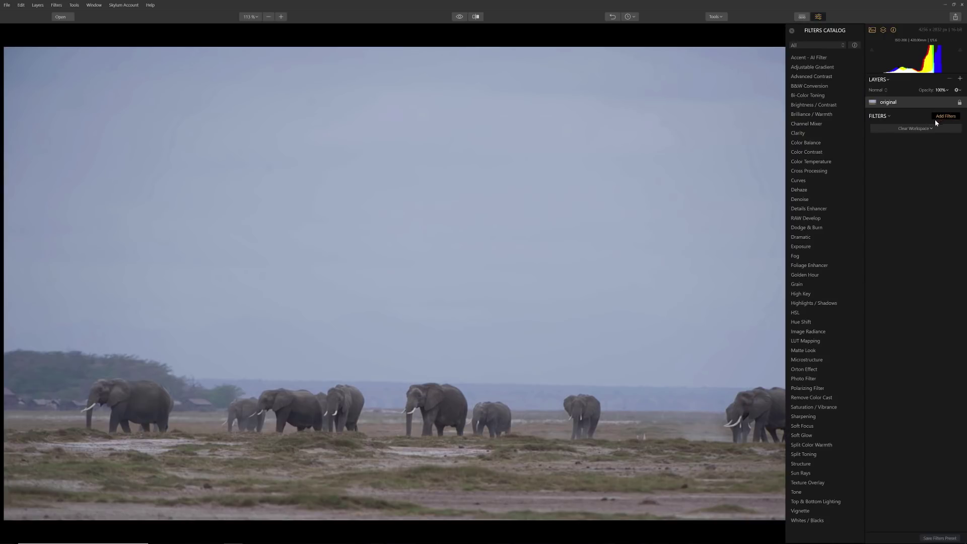
left_click(805, 219)
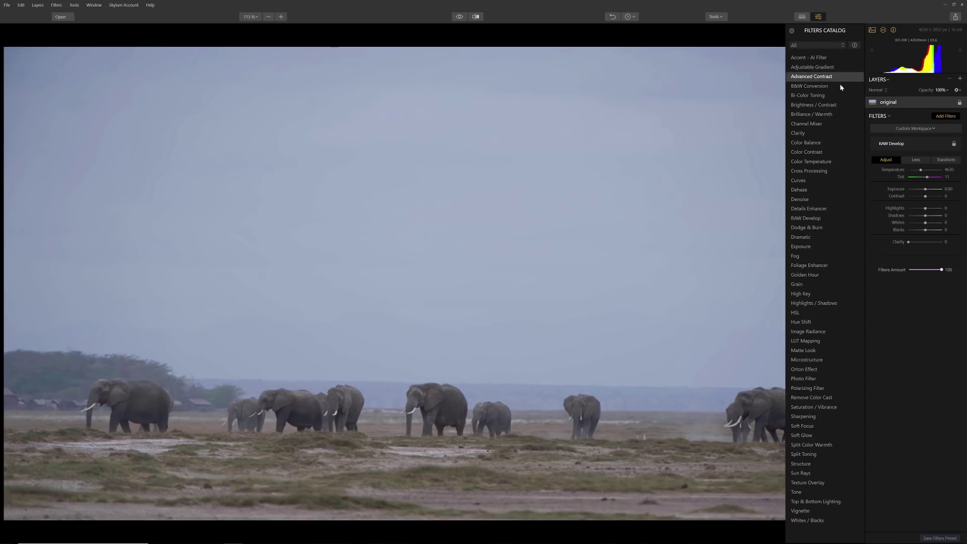
Warm the photo to Temperature 5906 and raise Exposure to +0.33.
left_click(947, 116)
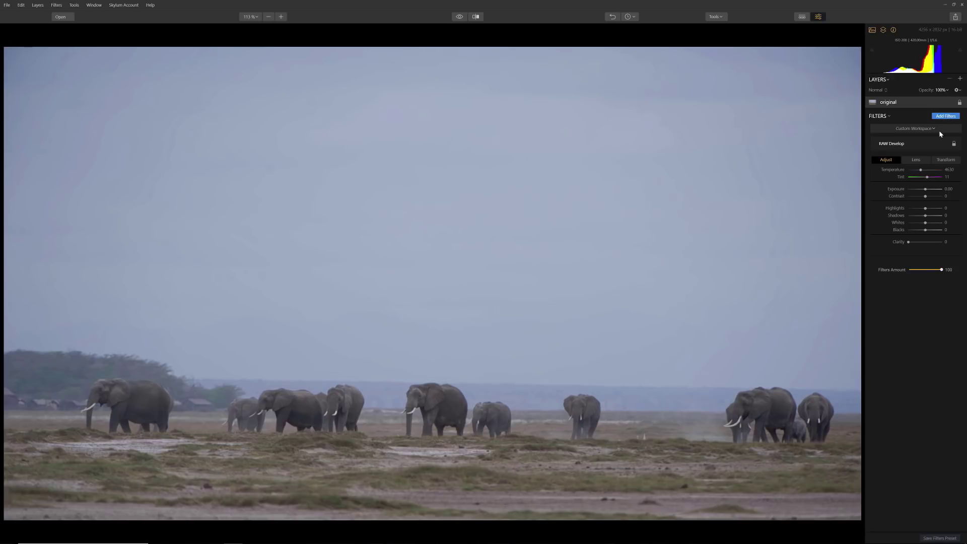
left_click_drag(921, 171, 924, 171)
left_click_drag(925, 189, 926, 191)
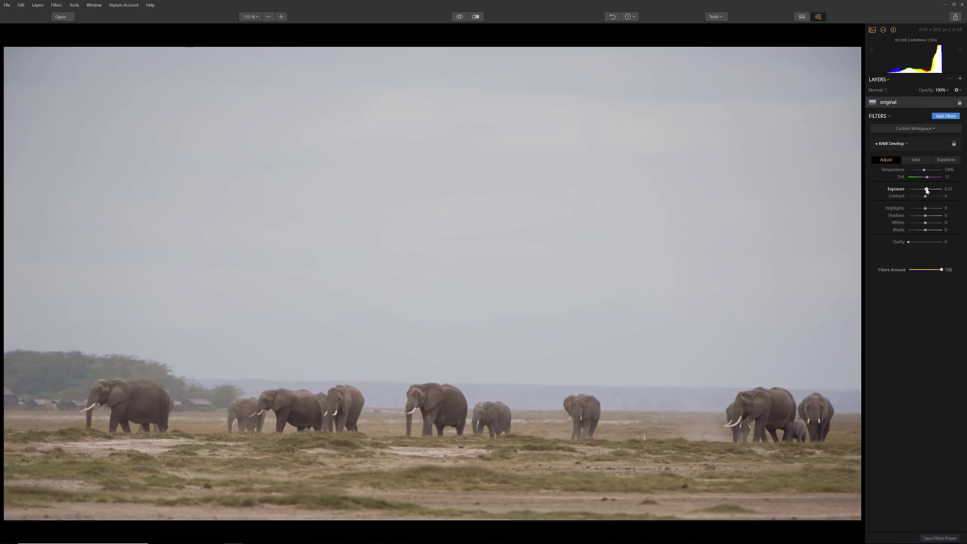
Add Skies_00590.jpg as an image layer over the elephant photo and check its visibility.
left_click(960, 79)
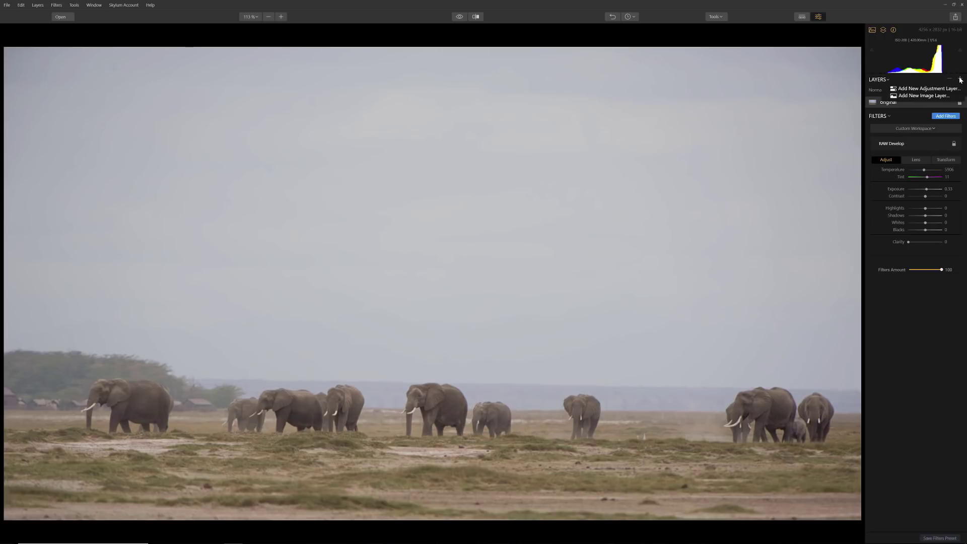
left_click(938, 97)
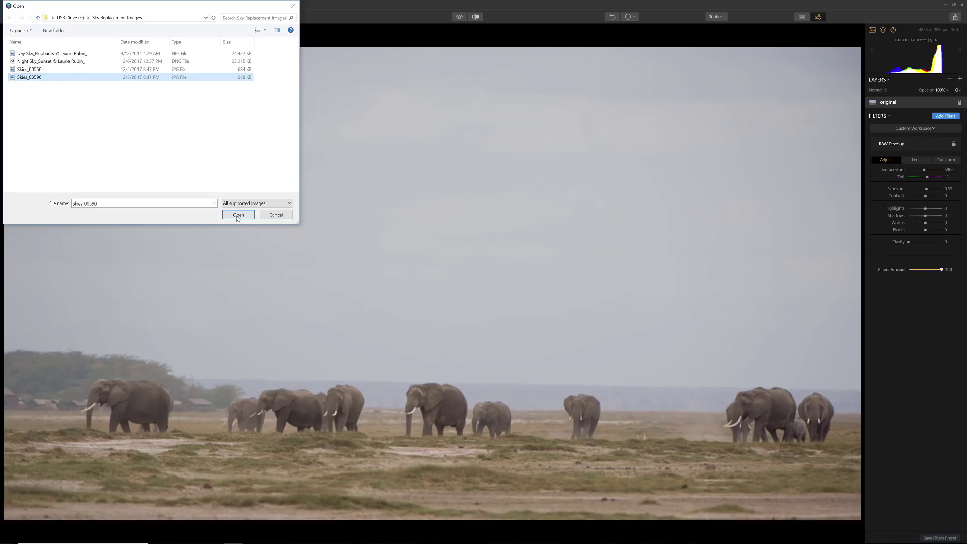
left_click(238, 216)
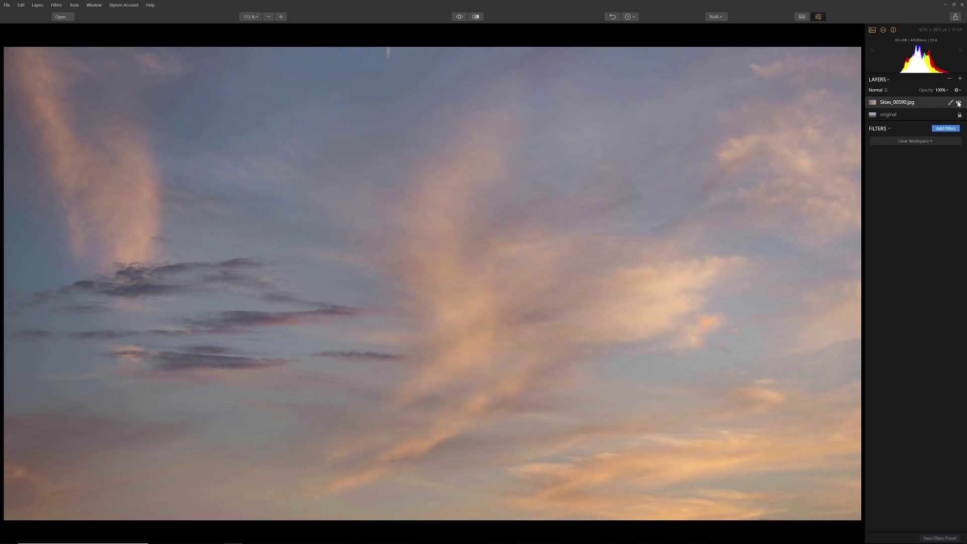
left_click(958, 103)
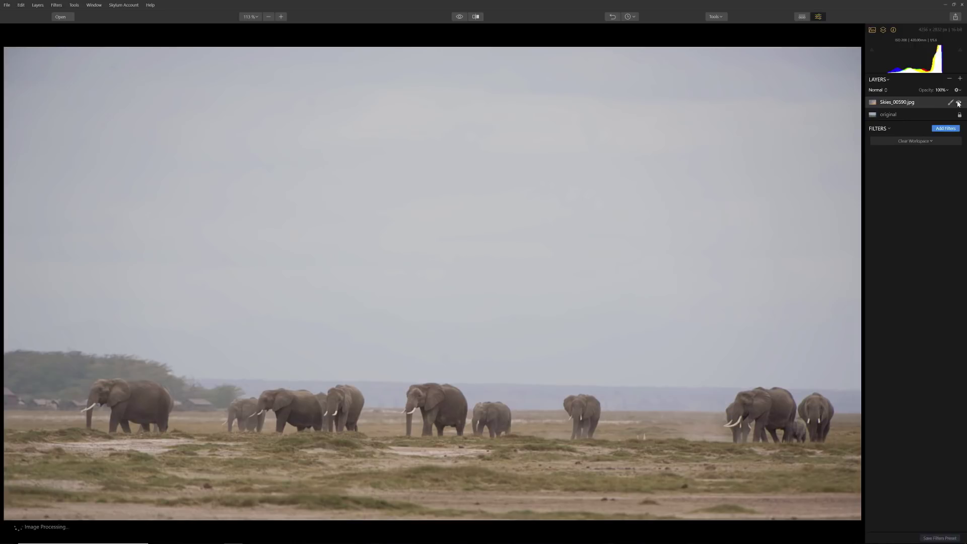
left_click(958, 103)
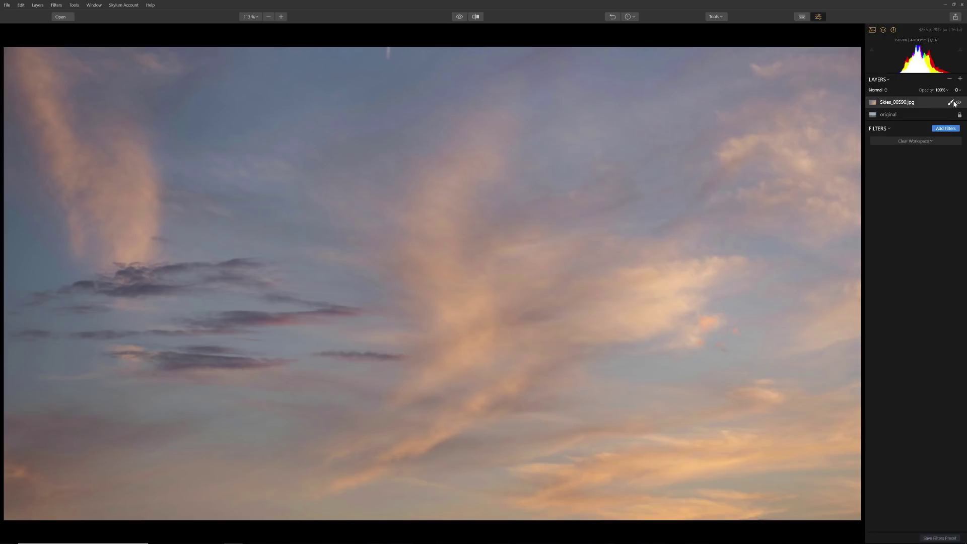
Gradient-mask the Skies_00590 layer so clouds fade into the horizon, then compare with the layer hidden.
left_click(951, 103)
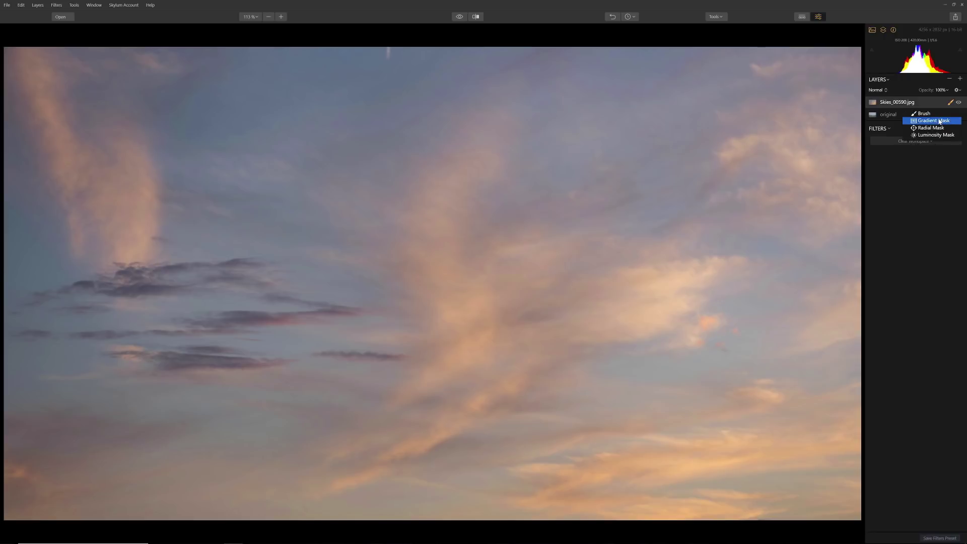
left_click(937, 121)
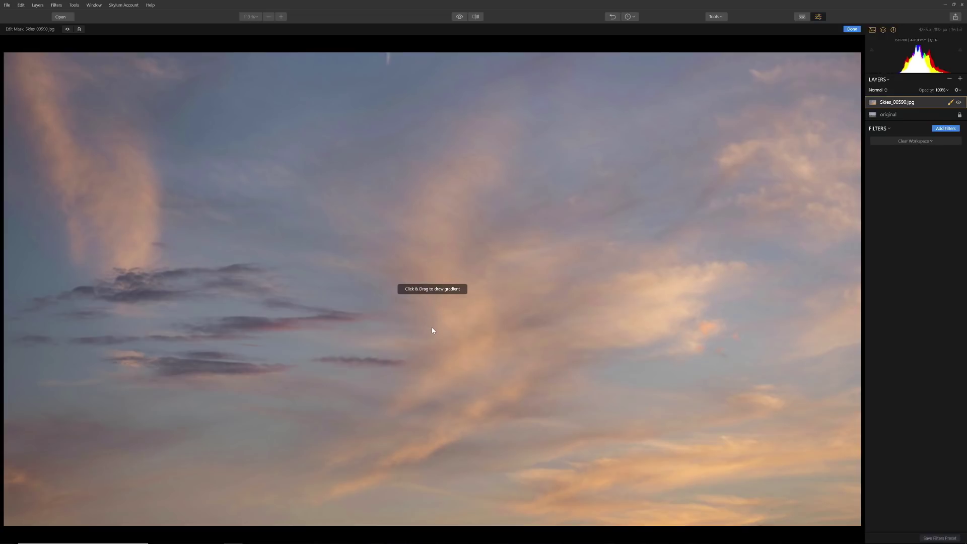
left_click_drag(432, 328, 431, 376)
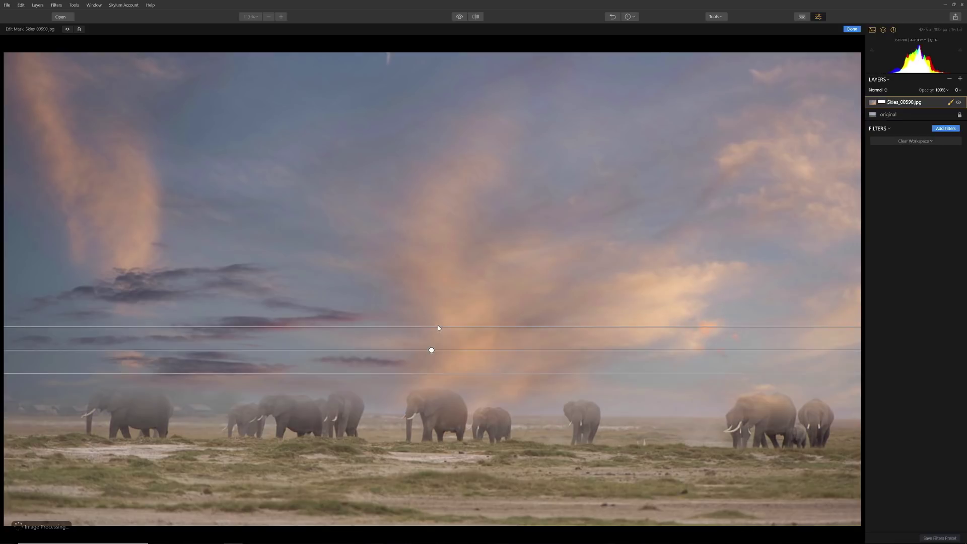
left_click_drag(431, 350, 439, 326)
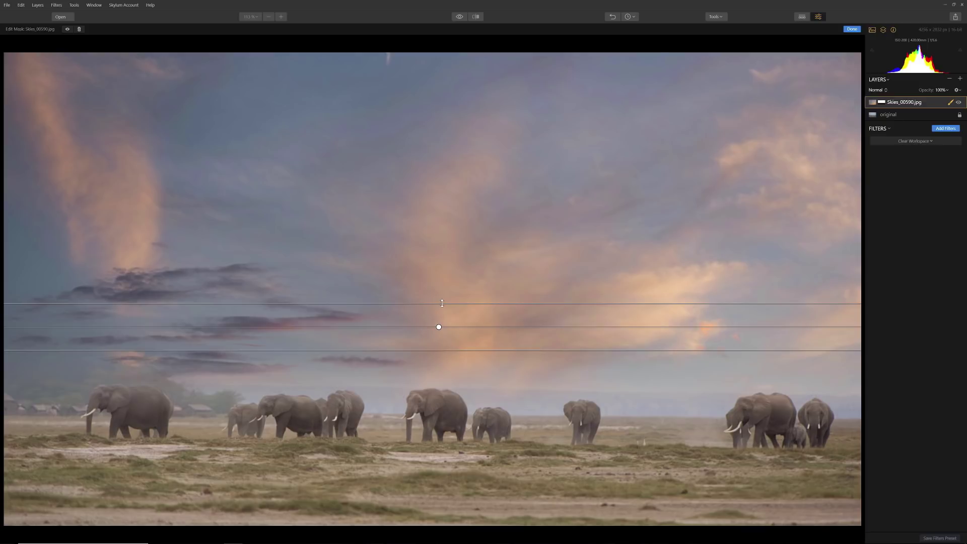
left_click_drag(442, 303, 442, 286)
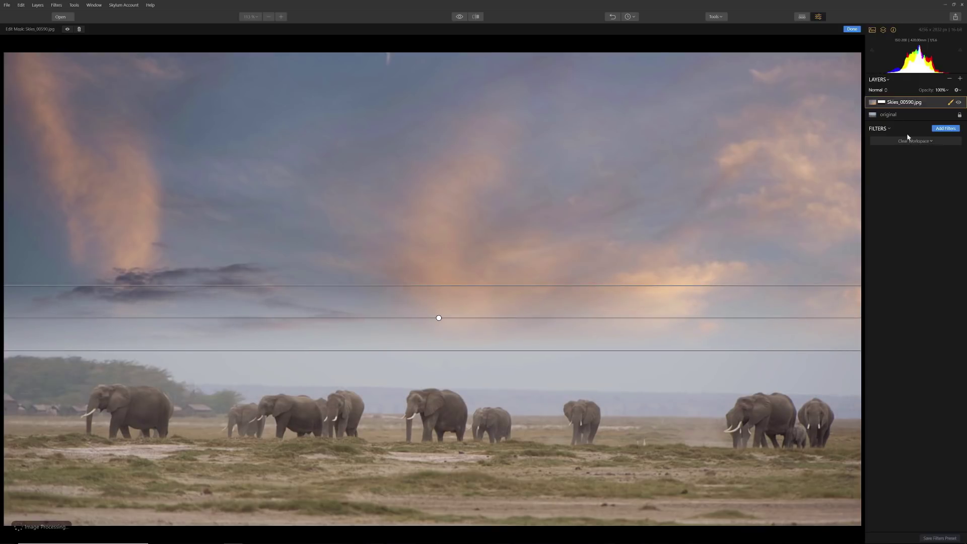
left_click(851, 29)
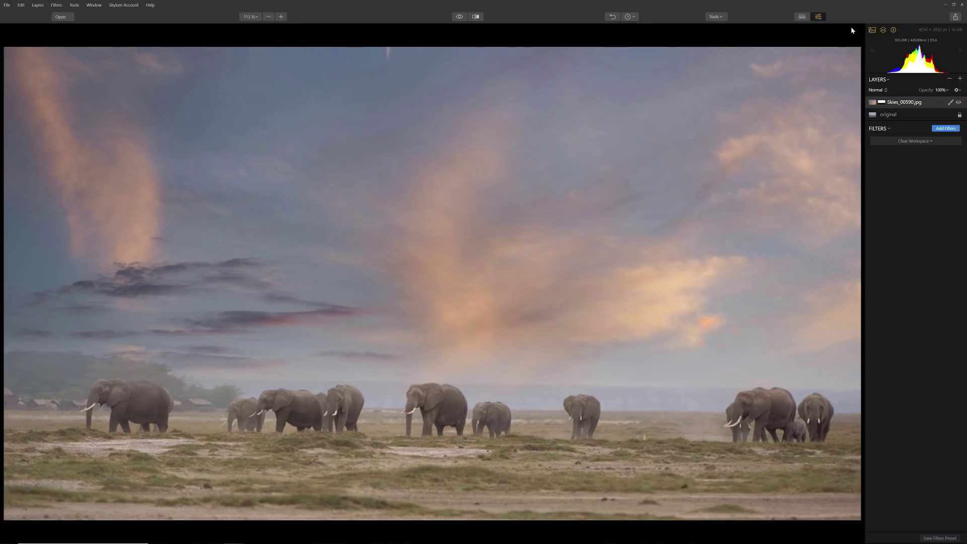
left_click(959, 102)
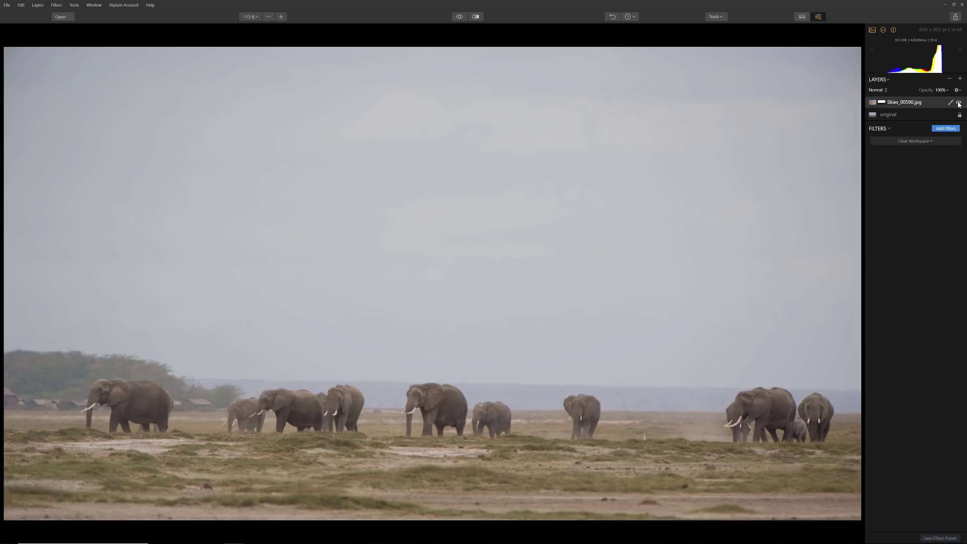
left_click(958, 103)
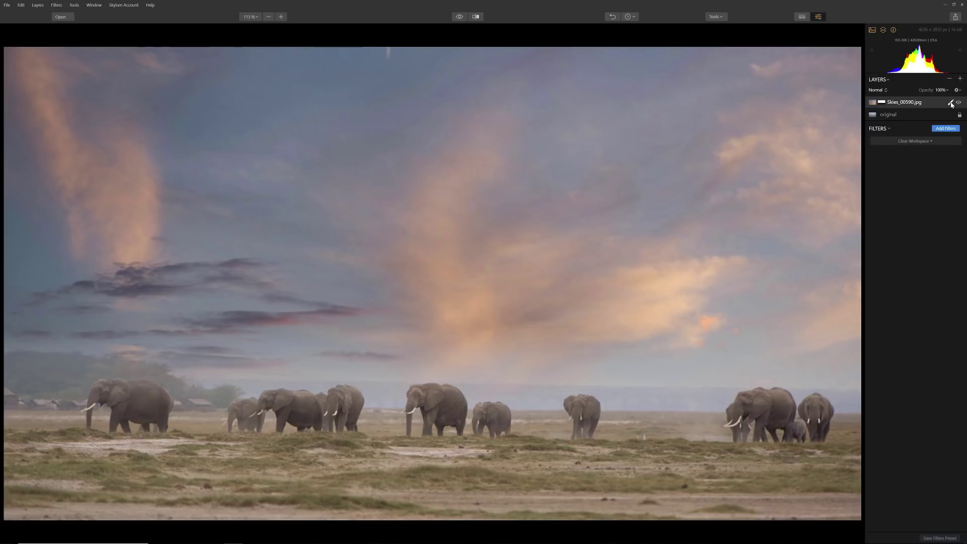
Brush-erase the sky mask over the left elephants, checking coverage with the red mask overlay.
left_click(951, 103)
left_click(924, 113)
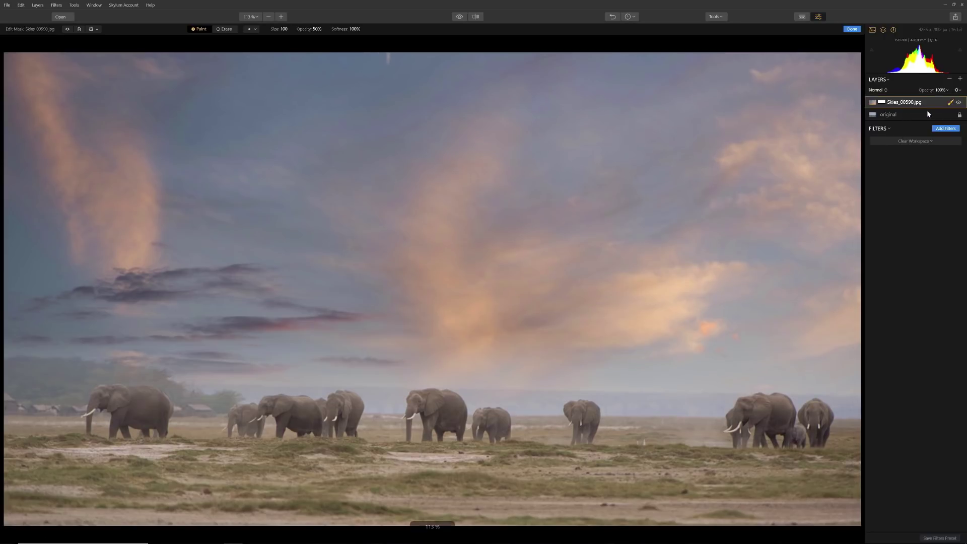
left_click(224, 29)
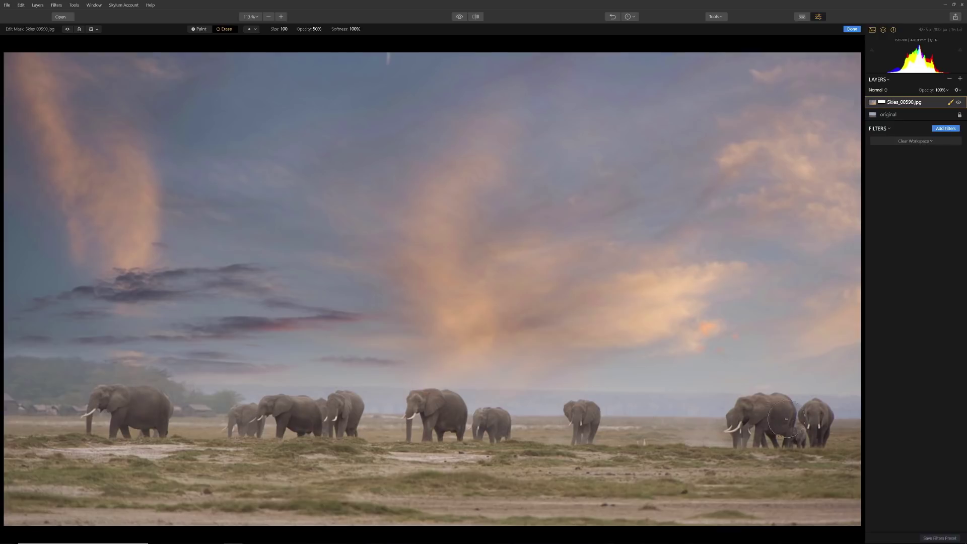
left_click(68, 29)
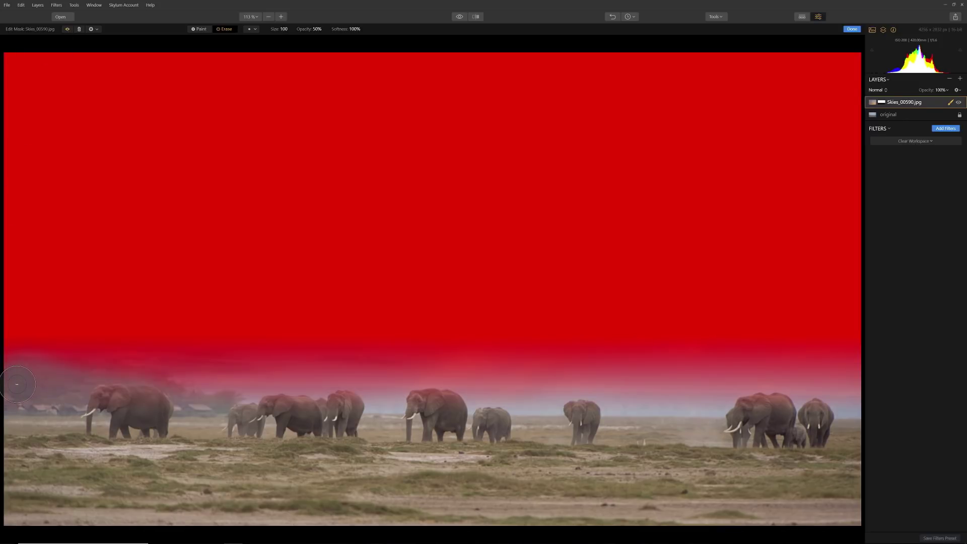
mouse_move(17, 384)
left_mouse_down()
mouse_move(99, 410)
mouse_move(109, 398)
mouse_move(255, 414)
left_mouse_up()
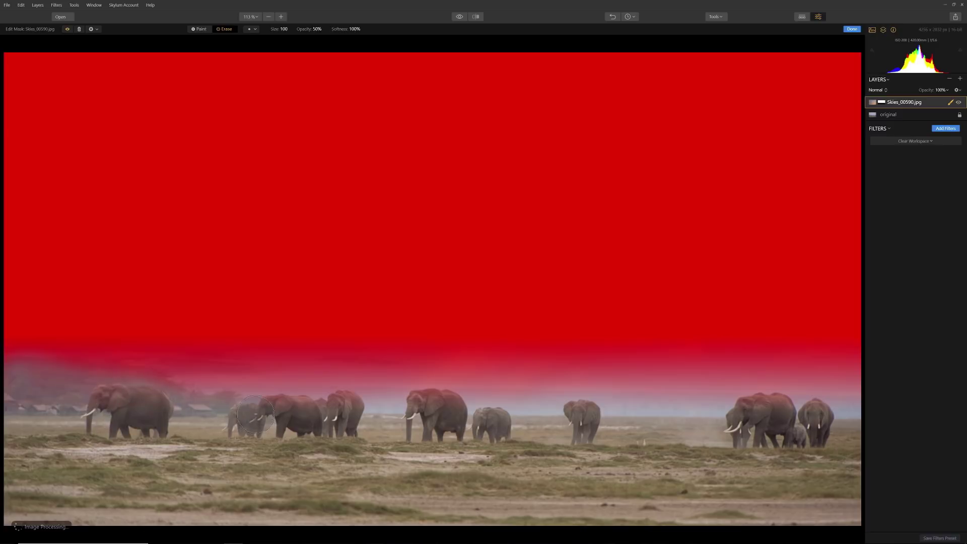
left_click(68, 29)
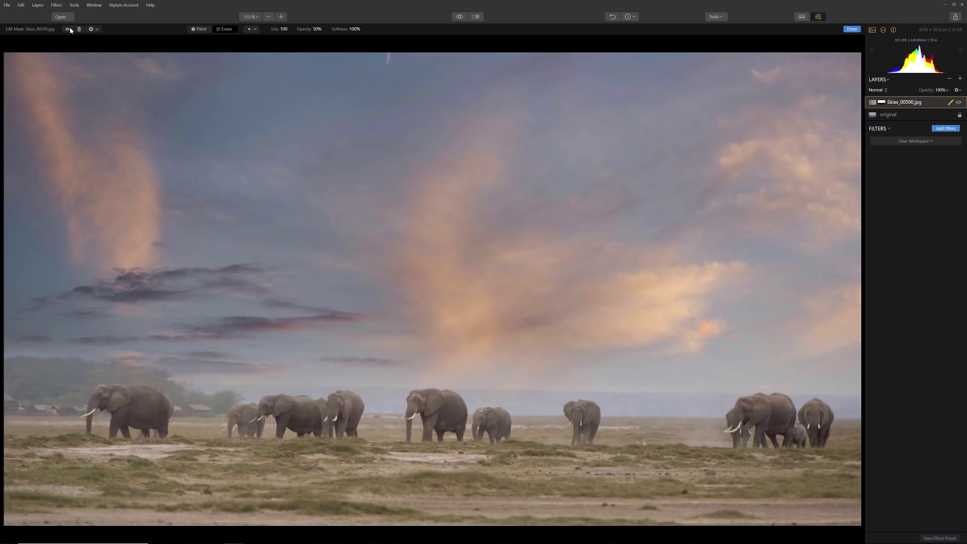
left_click(851, 30)
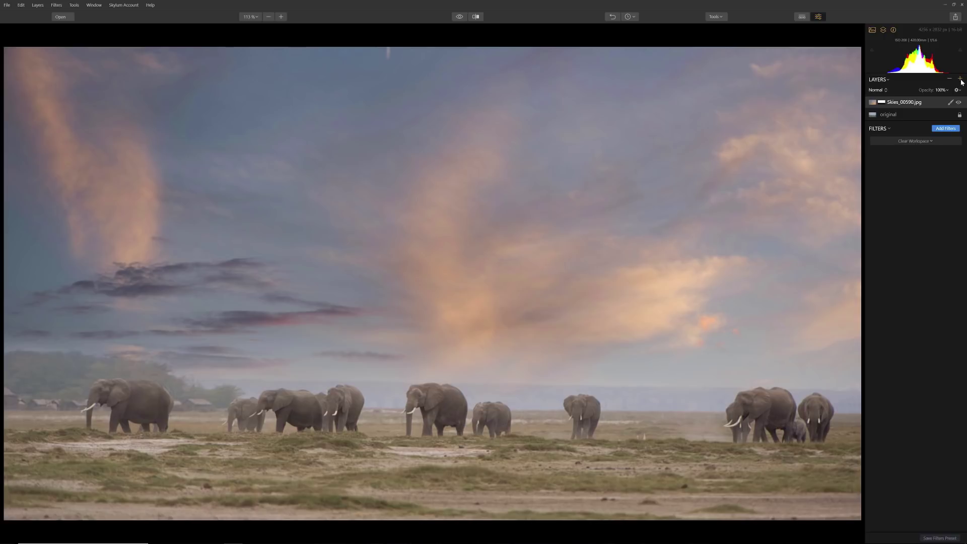
Add a new adjustment layer with the Adjustable Gradient filter.
left_click(960, 80)
left_click(950, 92)
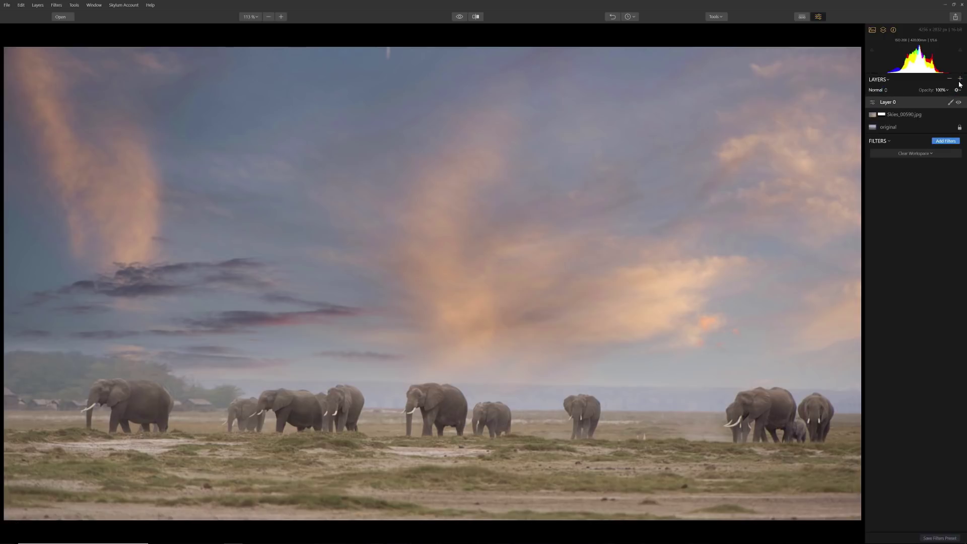
left_click(947, 142)
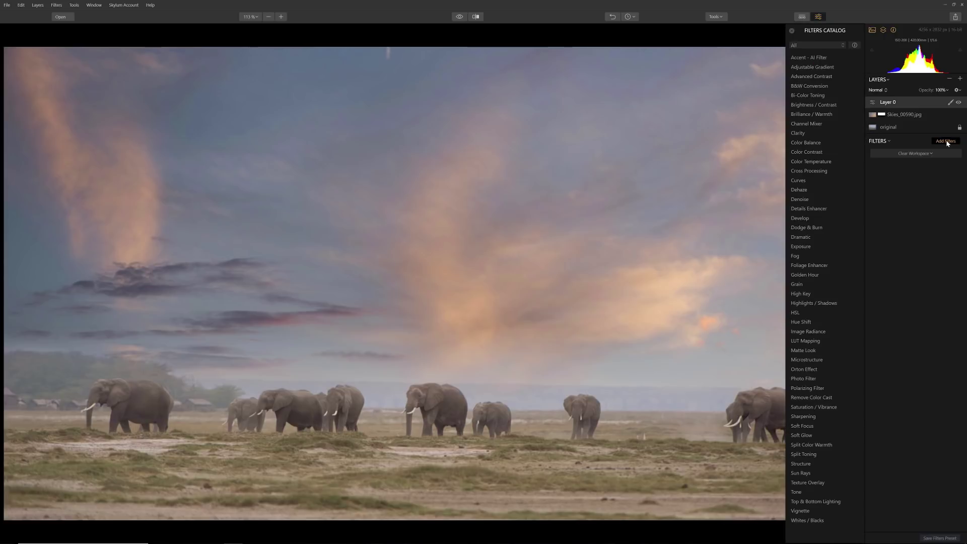
left_click(829, 68)
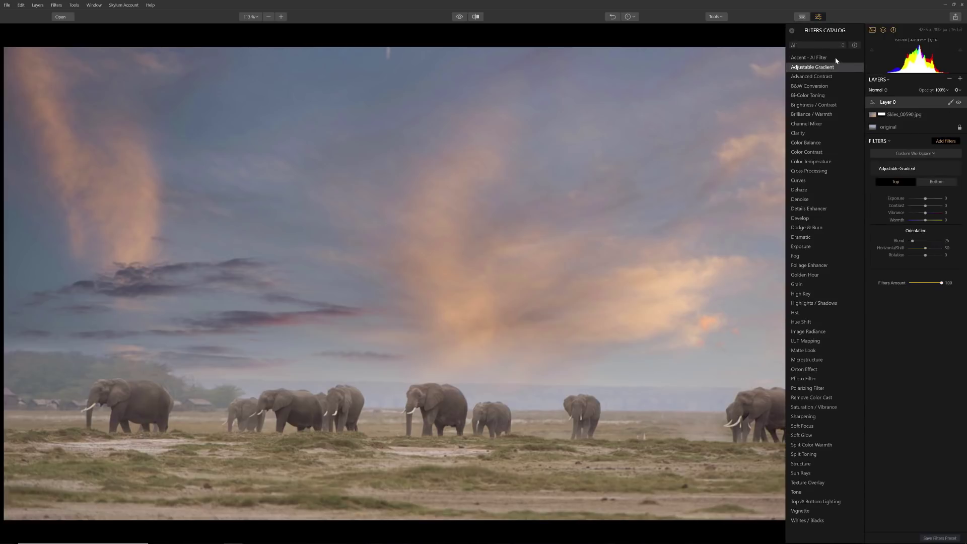
left_click(792, 31)
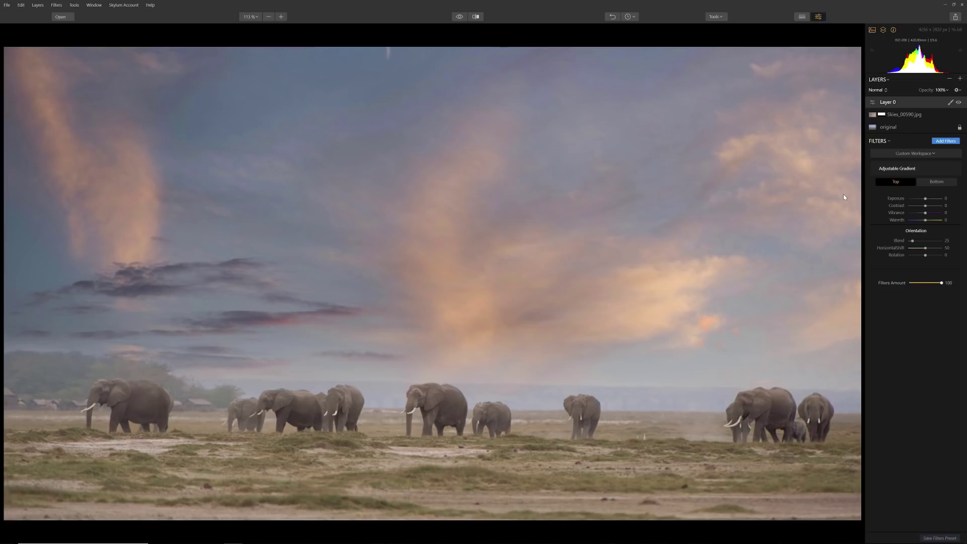
Set gradient Top Exposure 50, Blend 47, and Bottom Warmth to -34.
left_click_drag(926, 199, 935, 206)
left_click(925, 206)
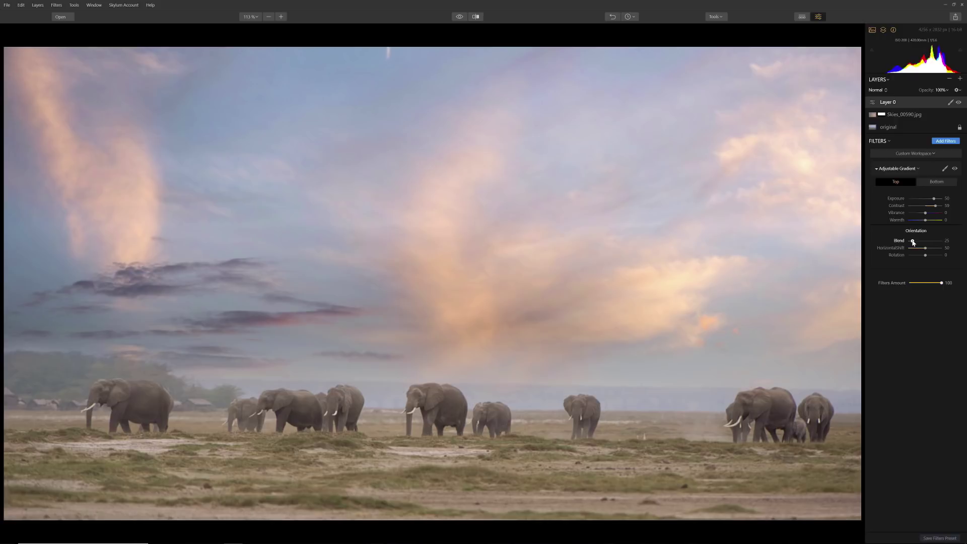
left_click_drag(912, 241, 917, 243)
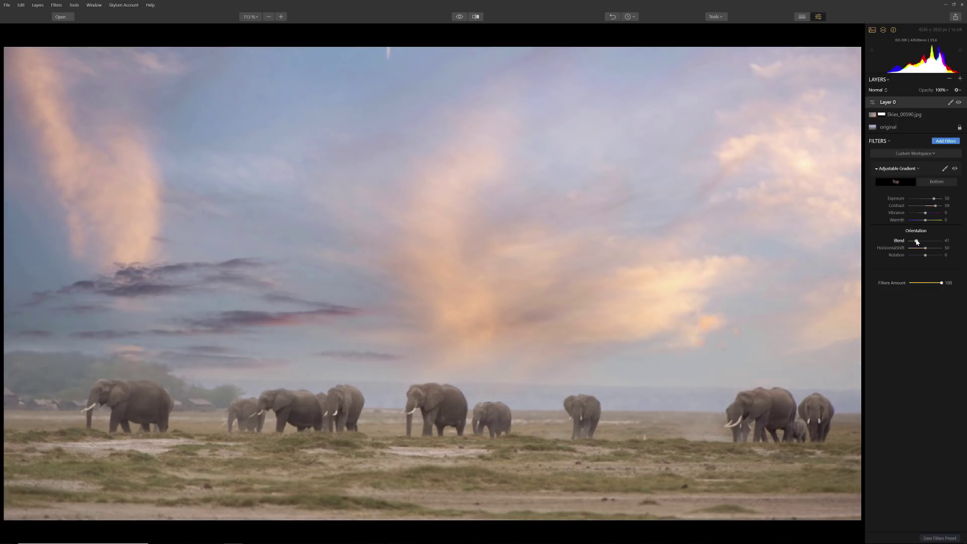
left_click(932, 182)
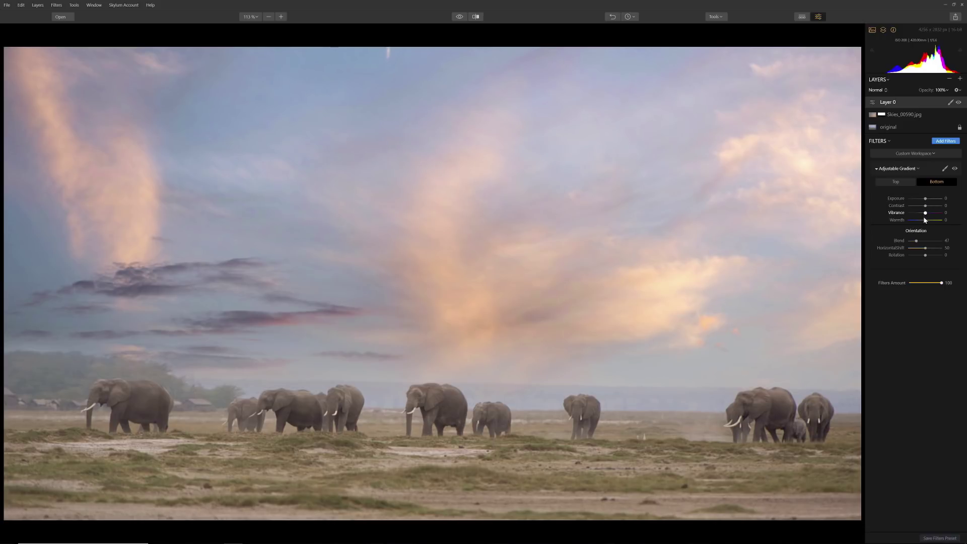
left_click_drag(925, 220, 919, 221)
Compare the edited elephant photo against the original with the eye toggle and split before/after view.
left_click(460, 18)
left_click(459, 18)
left_click(476, 17)
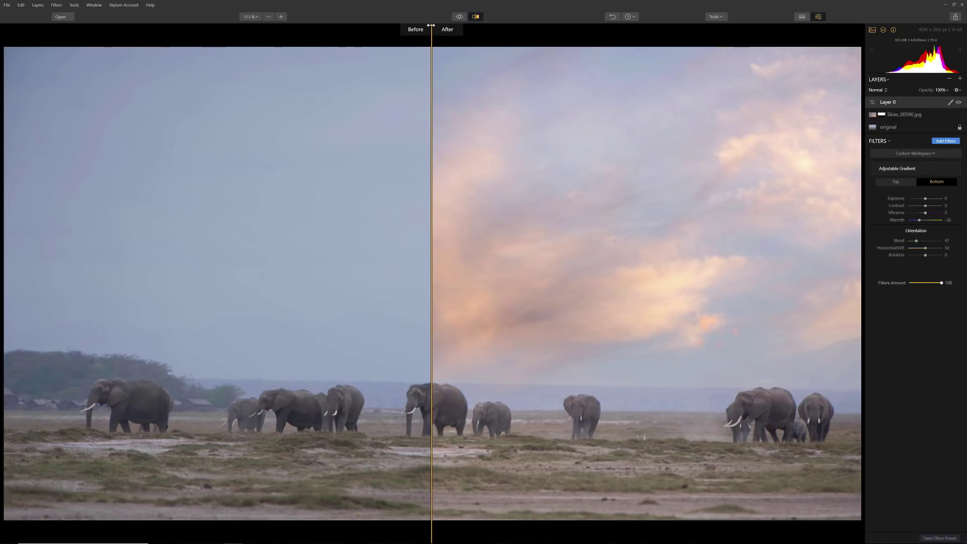
left_click_drag(431, 25, 491, 31)
mouse_move(437, 49)
left_mouse_down()
mouse_move(287, 29)
mouse_move(86, 26)
mouse_move(449, 56)
left_mouse_up()
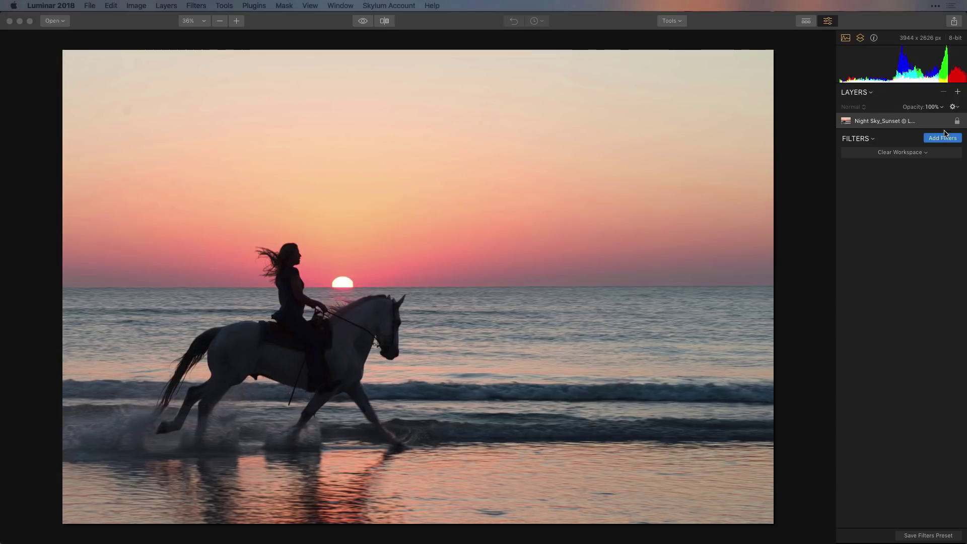
Add Skies_00550.jpg as a new image layer over the horse-rider photo.
left_click(956, 95)
left_click(957, 94)
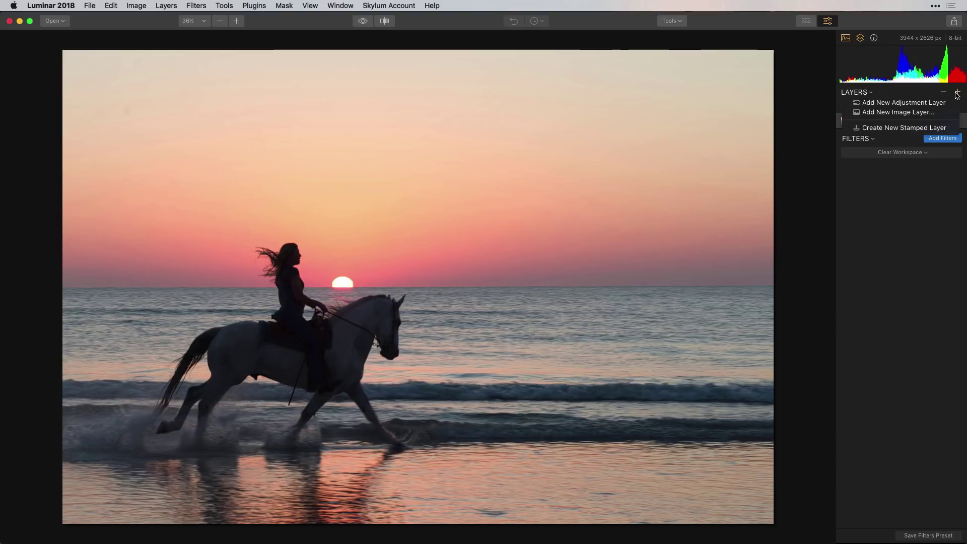
left_click(939, 113)
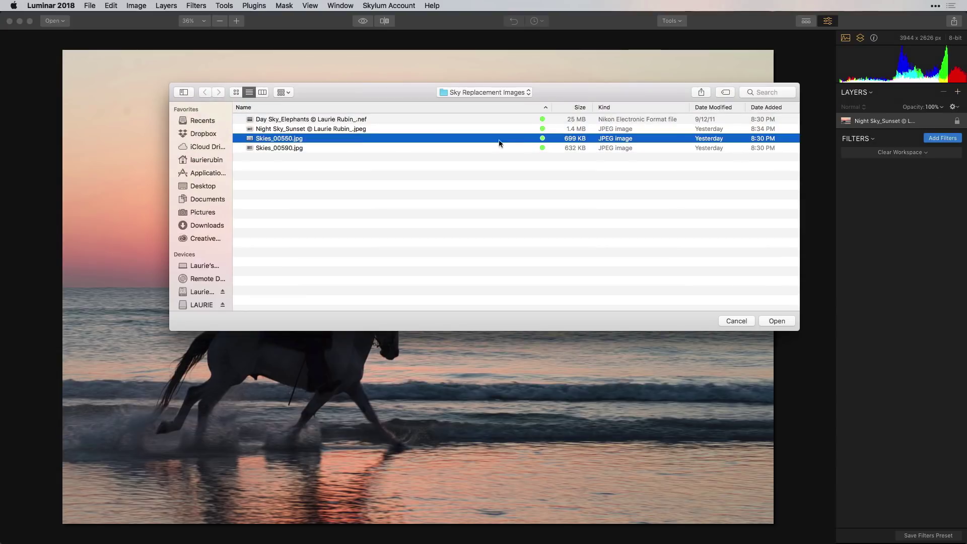
left_click(764, 322)
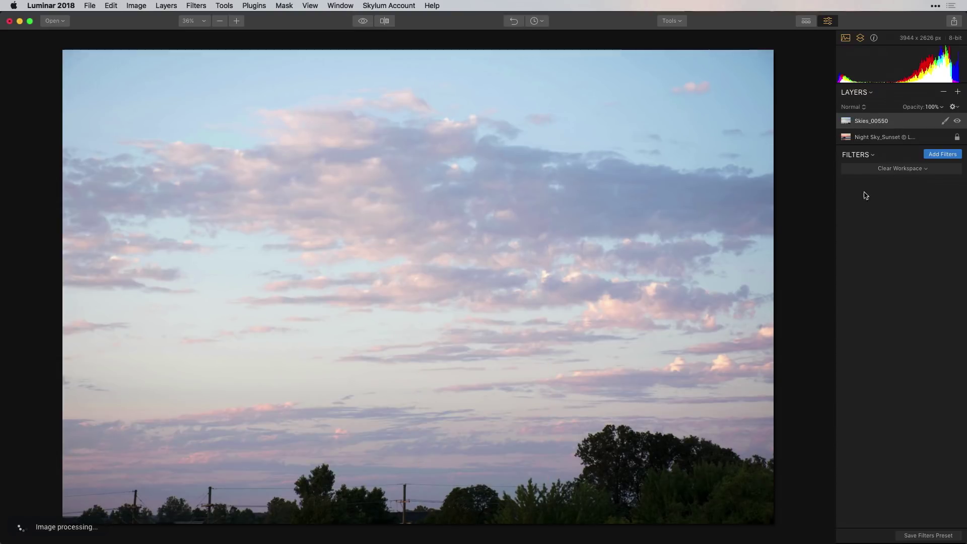
Apply a gradient mask fading the Skies_00550 clouds in above the horizon.
left_click(945, 121)
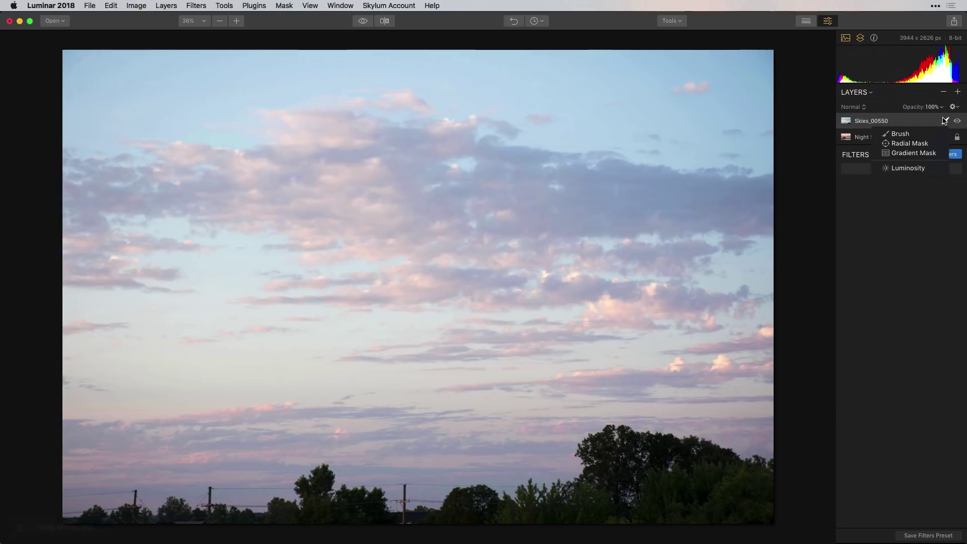
left_click(913, 153)
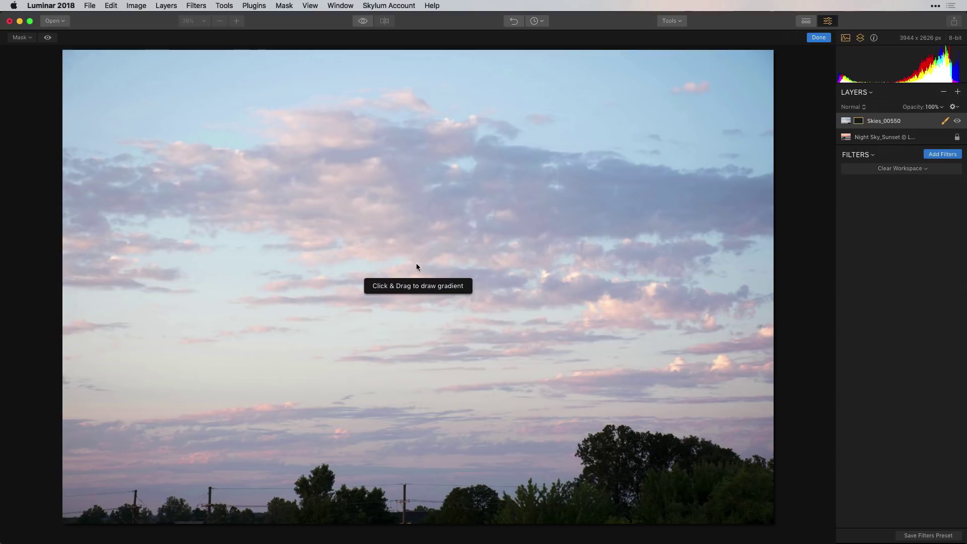
mouse_move(410, 261)
left_mouse_down()
mouse_move(411, 296)
mouse_move(416, 197)
left_mouse_up()
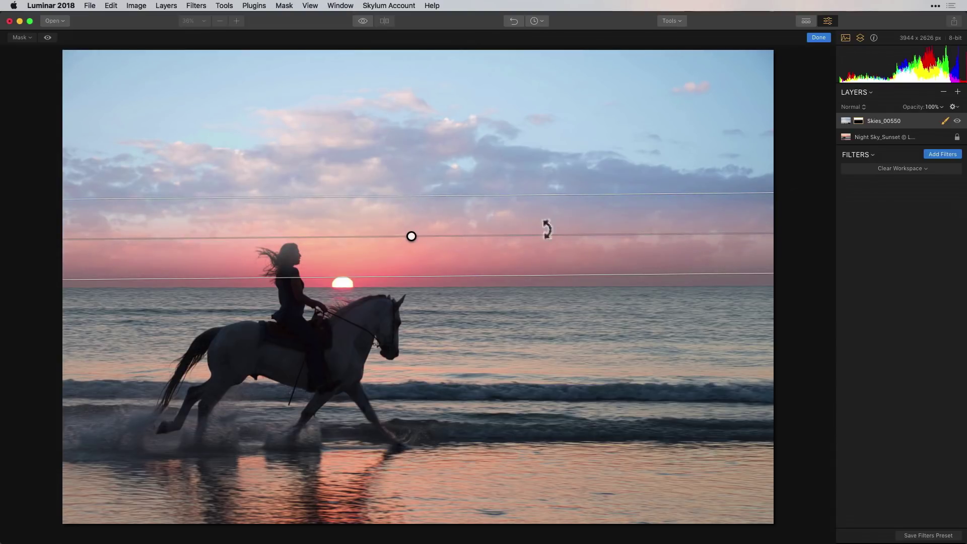
left_click(820, 37)
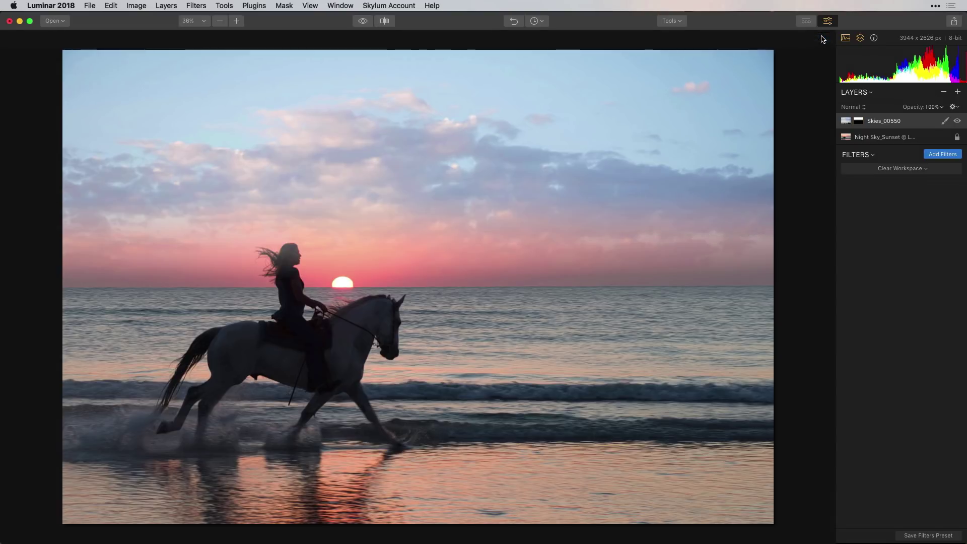
Erase the Skies_00550 mask over the rider's head using Feather 23 and brush size 40.
left_click(944, 121)
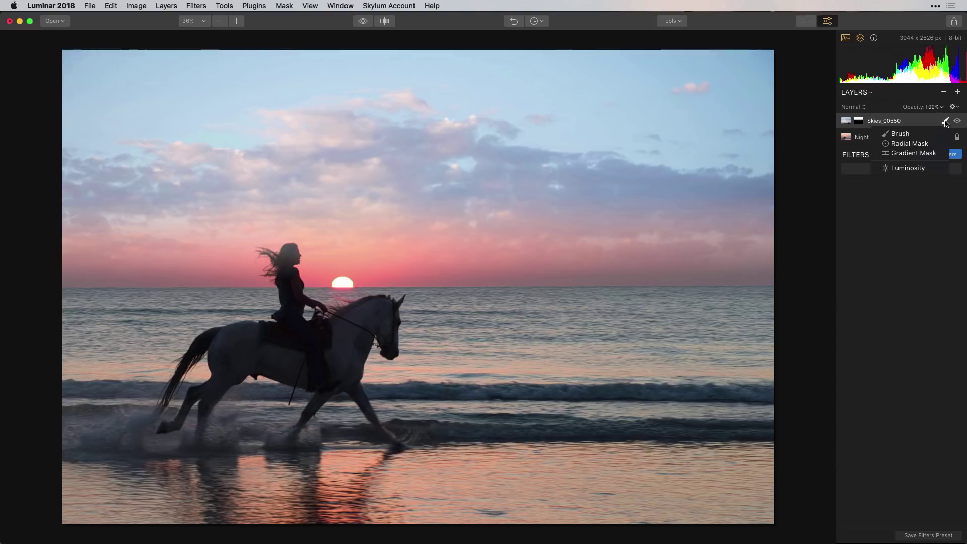
left_click(914, 135)
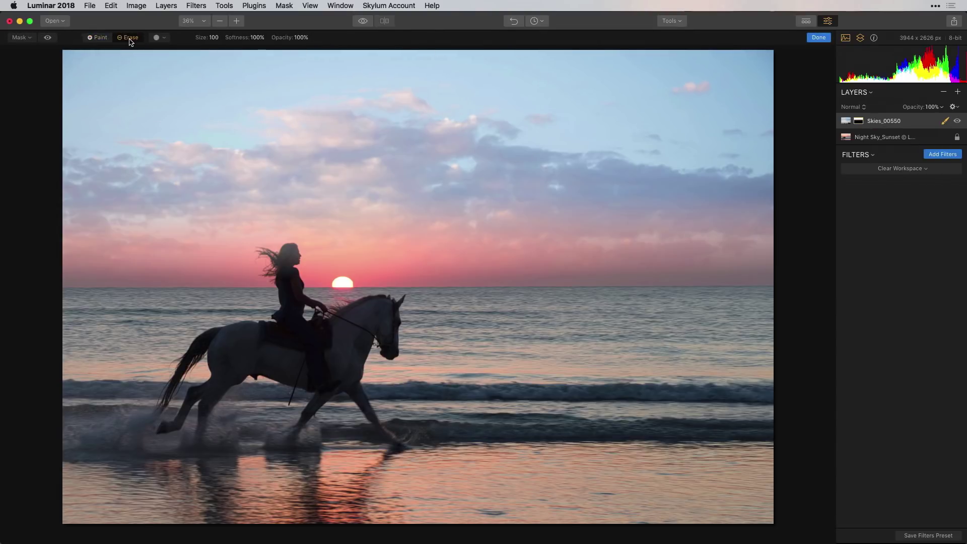
left_click(20, 38)
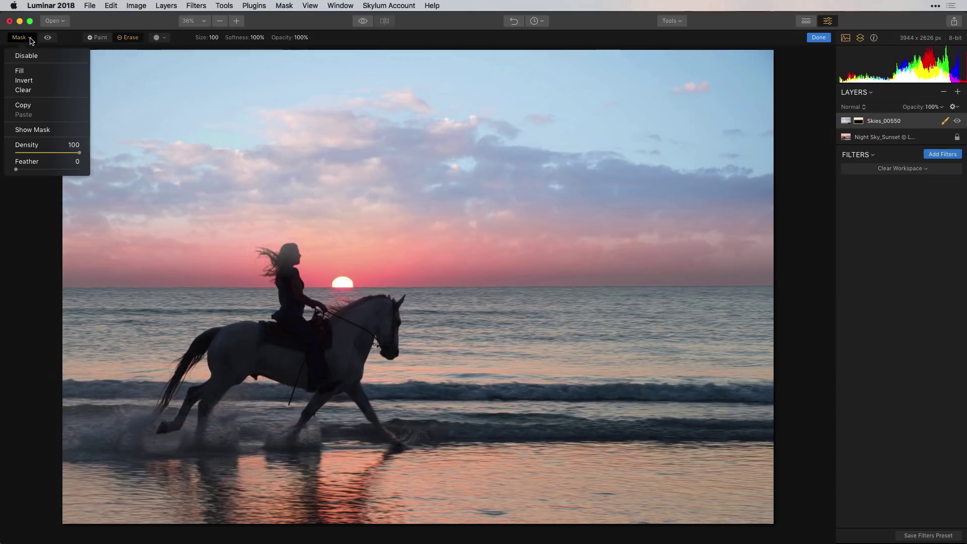
left_click_drag(16, 169, 45, 170)
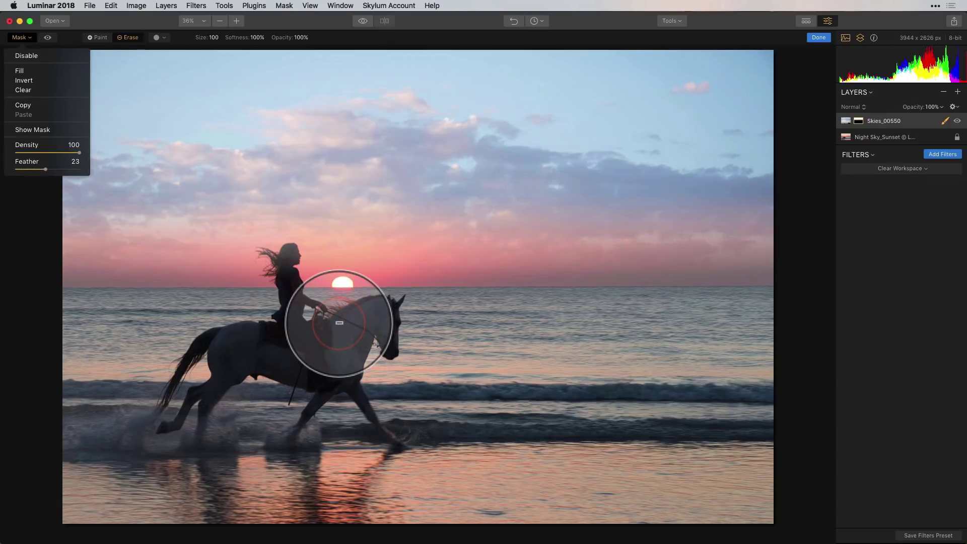
left_click(339, 322)
key("bracketleft")
key("bracketleft")
key("bracketleft")
key("bracketleft")
key("bracketleft")
key("bracketleft")
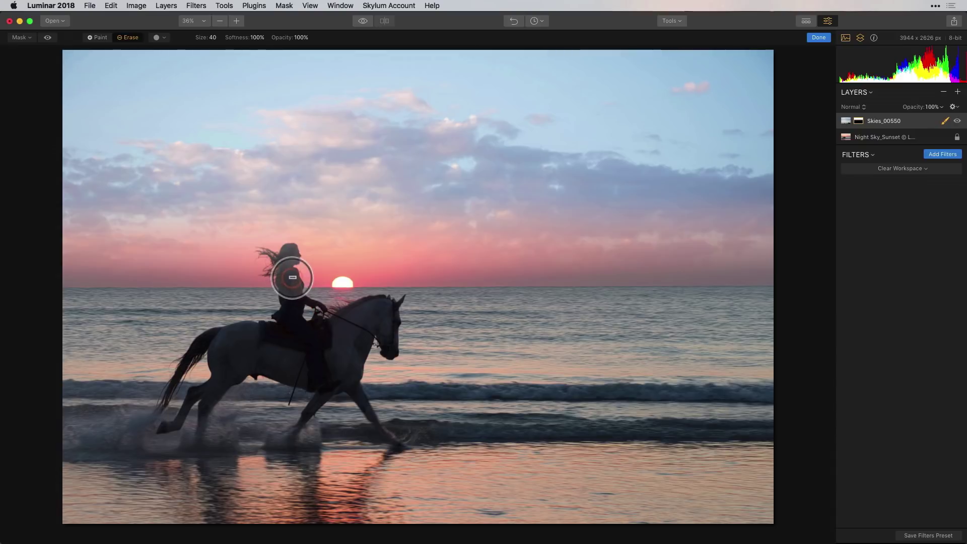
mouse_move(293, 277)
left_mouse_down()
mouse_move(304, 264)
mouse_move(295, 274)
left_mouse_up()
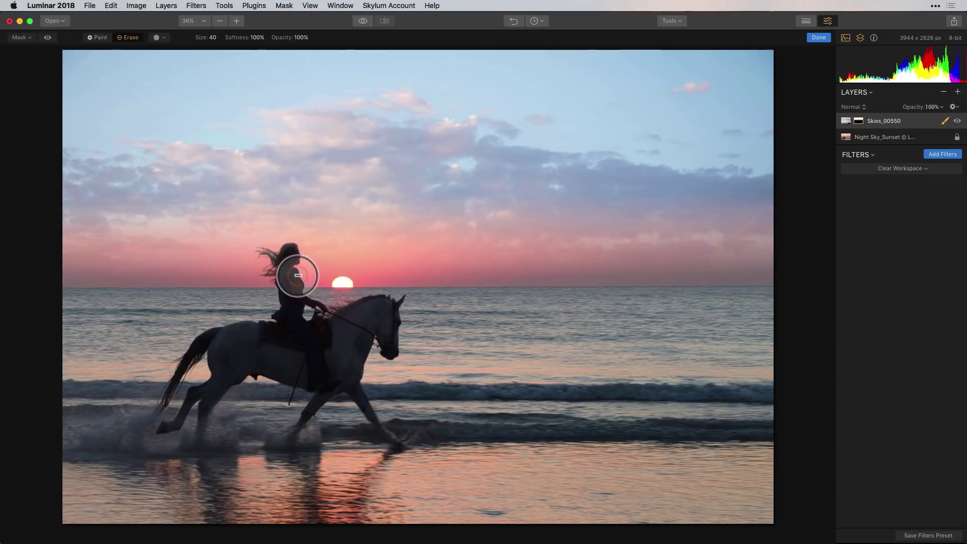
left_click(818, 38)
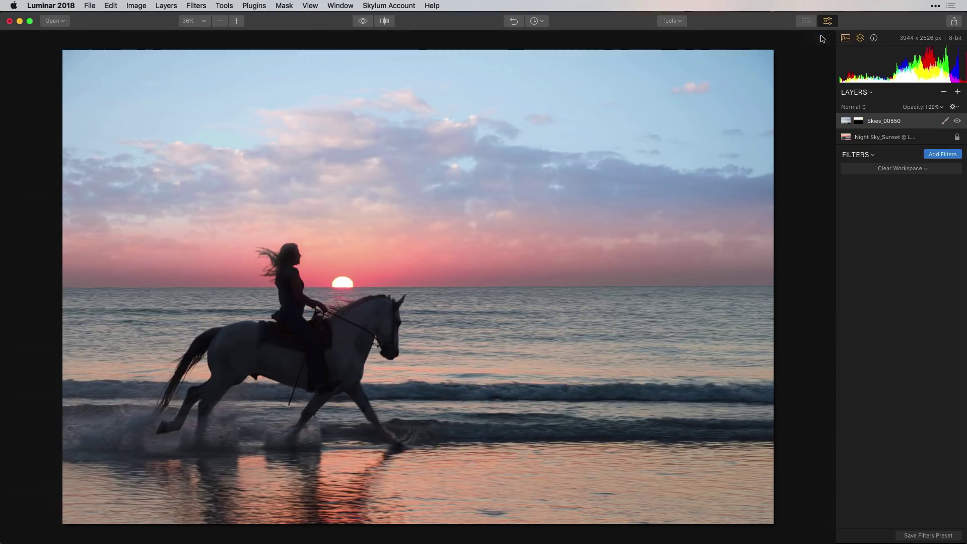
Add a new adjustment layer carrying a Top & Bottom Lighting filter.
left_click(957, 94)
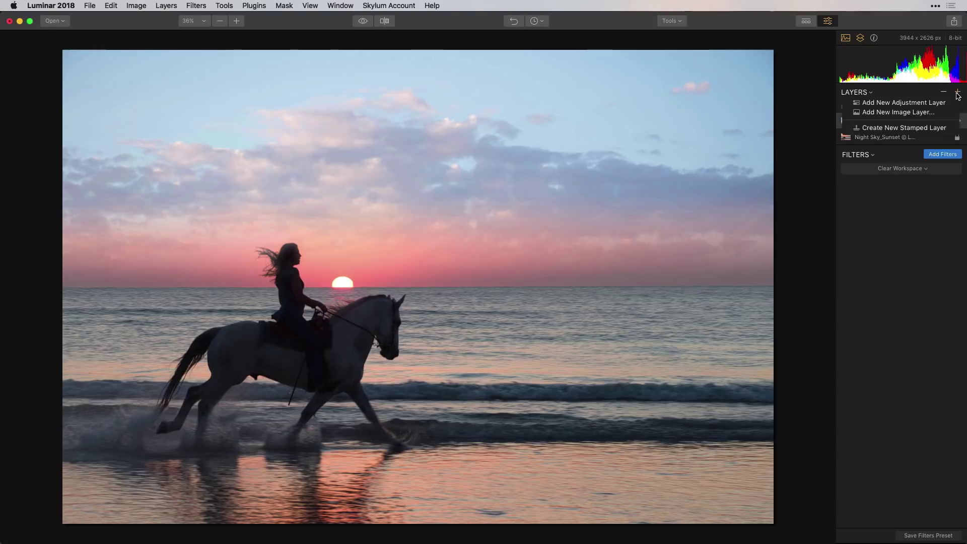
left_click(948, 100)
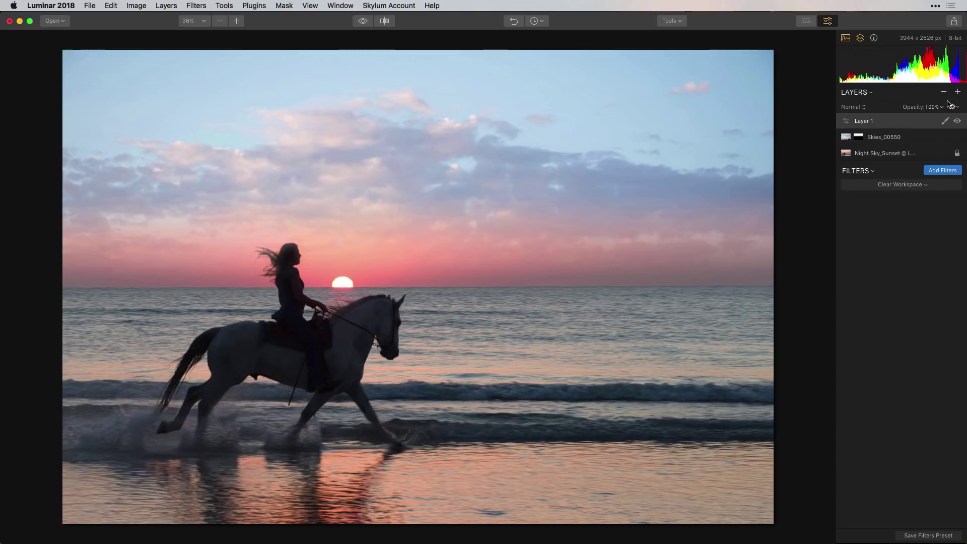
left_click(940, 171)
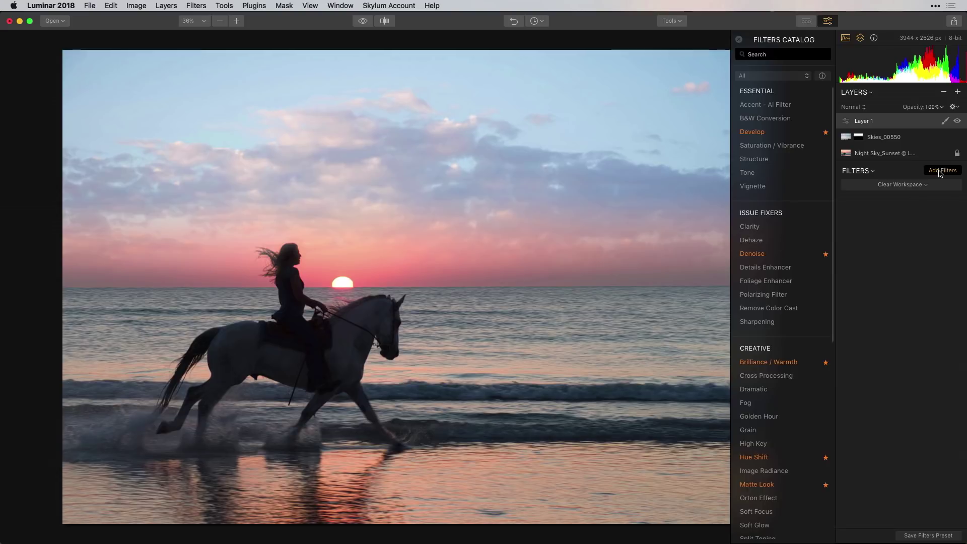
type("top")
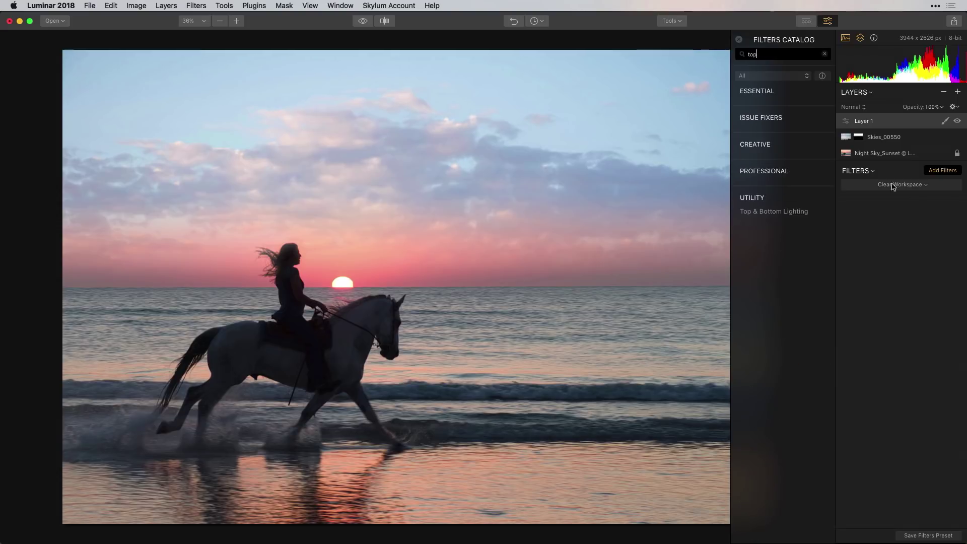
left_click(803, 211)
left_click(739, 39)
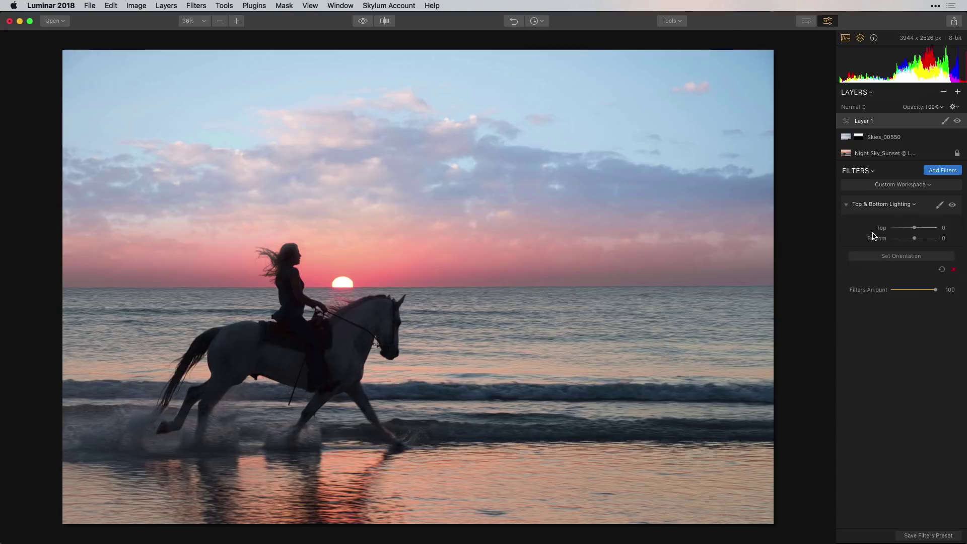
Set Top to -100 and Bottom to 38, raising the lighting split slightly above the horizon.
left_click_drag(914, 228, 886, 228)
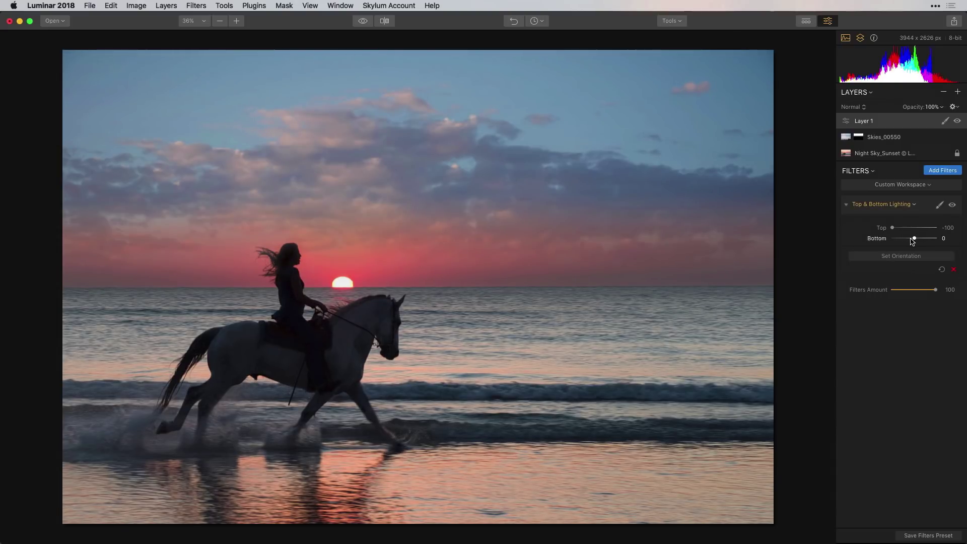
left_click_drag(914, 240, 923, 240)
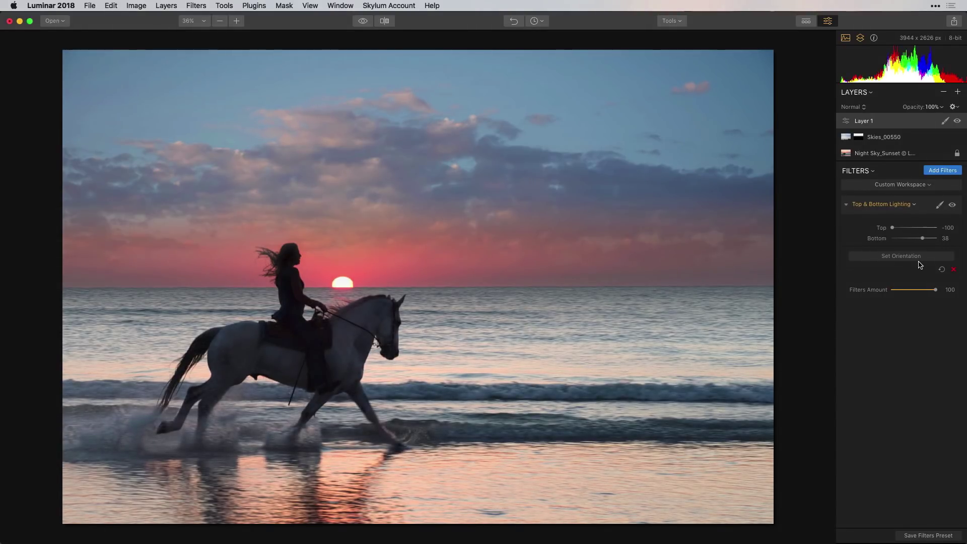
left_click(918, 258)
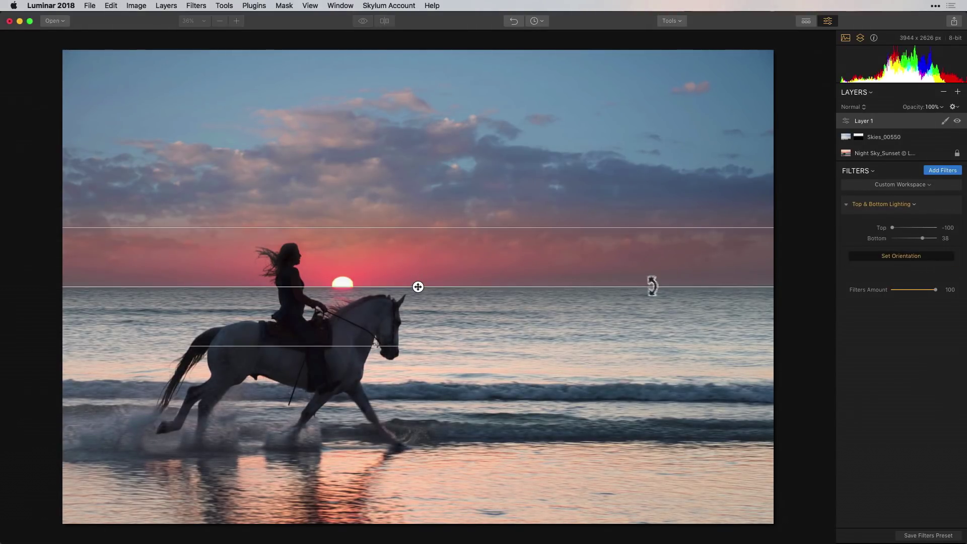
left_click_drag(418, 287, 418, 273)
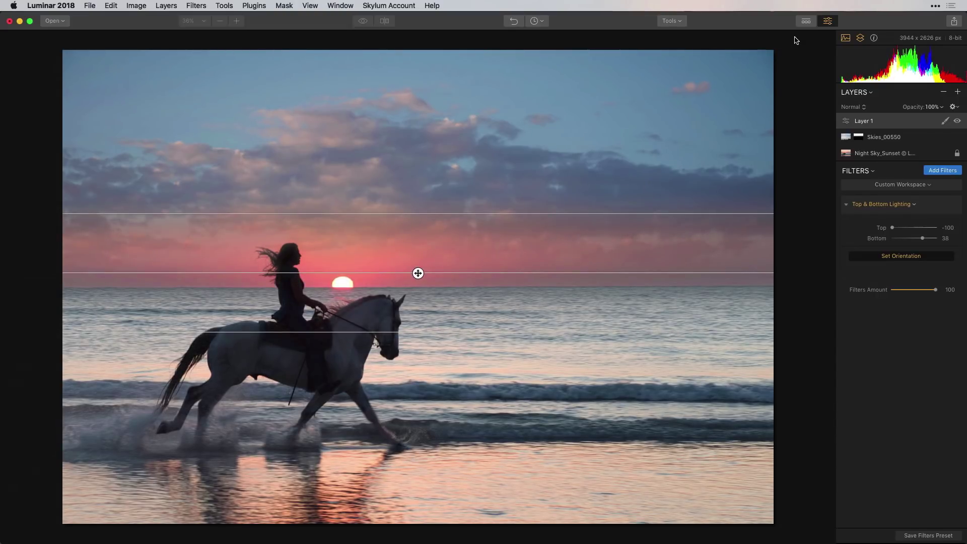
Finish the orientation, then add a second Top & Bottom Lighting filter with Top at -76.
left_click(881, 258)
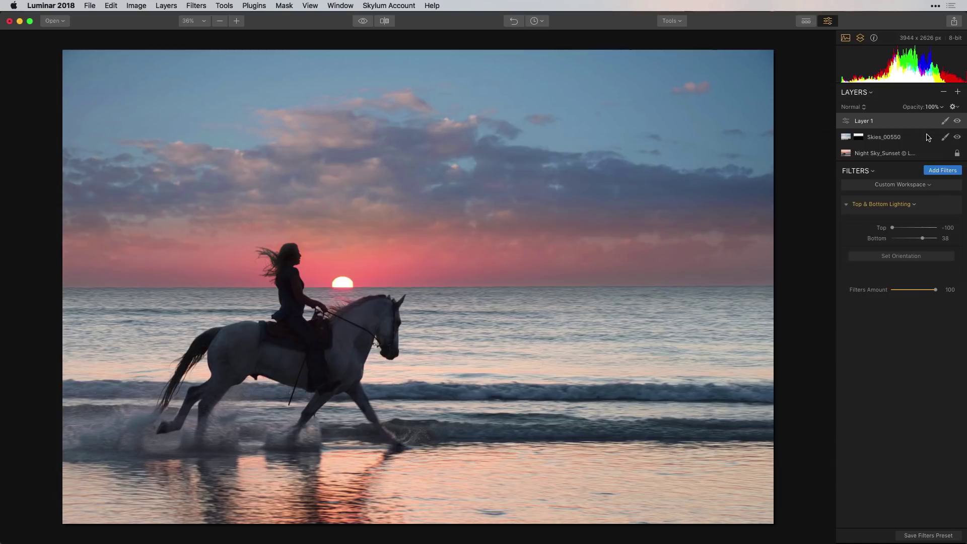
left_click(943, 172)
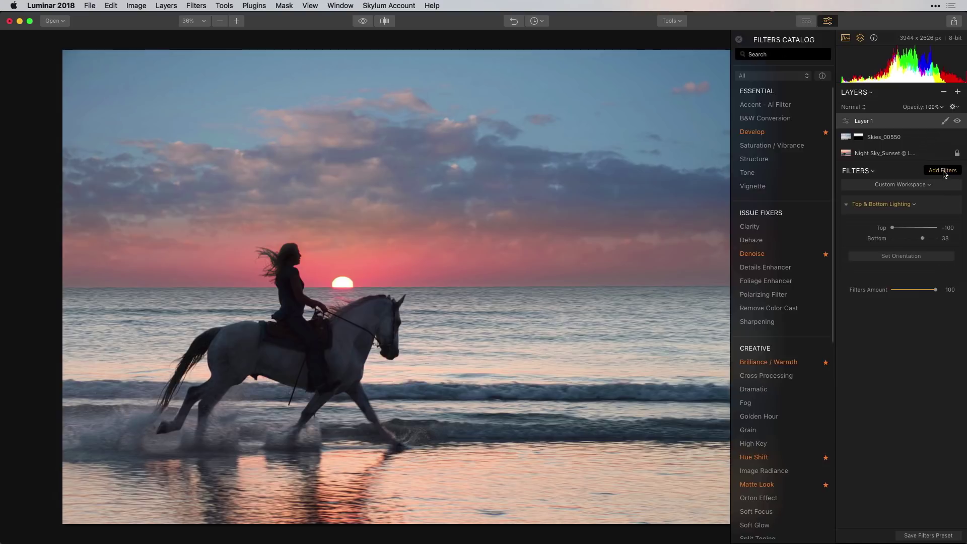
type("top")
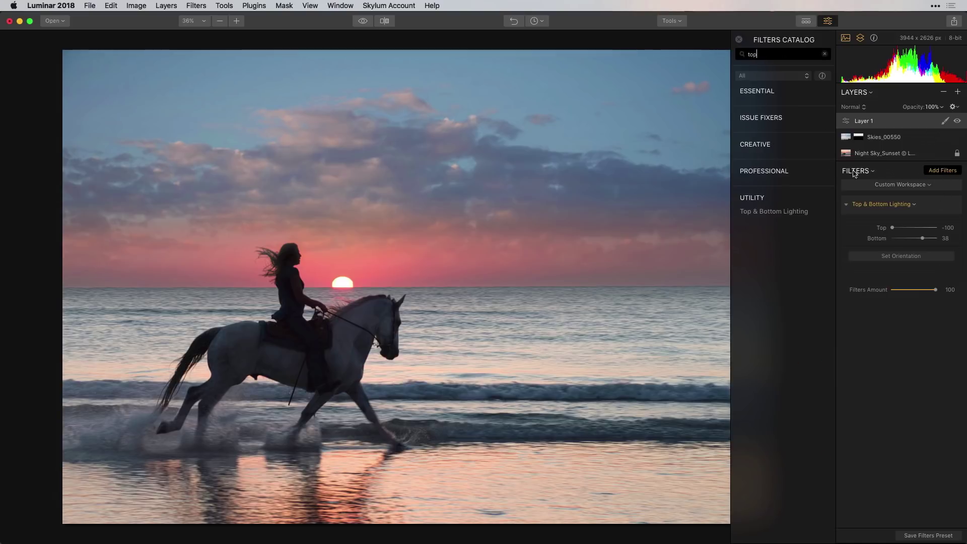
left_click(774, 211)
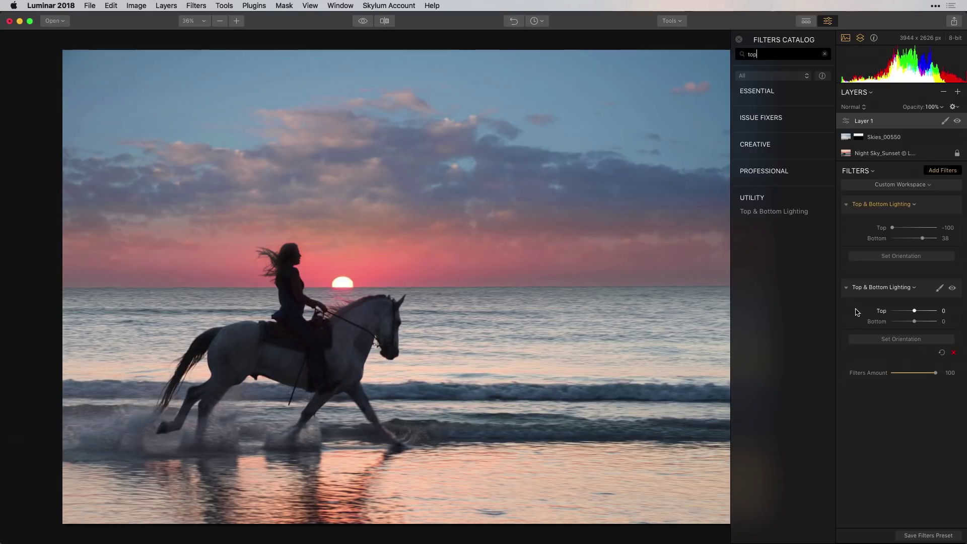
left_click_drag(914, 313, 897, 313)
left_click(738, 40)
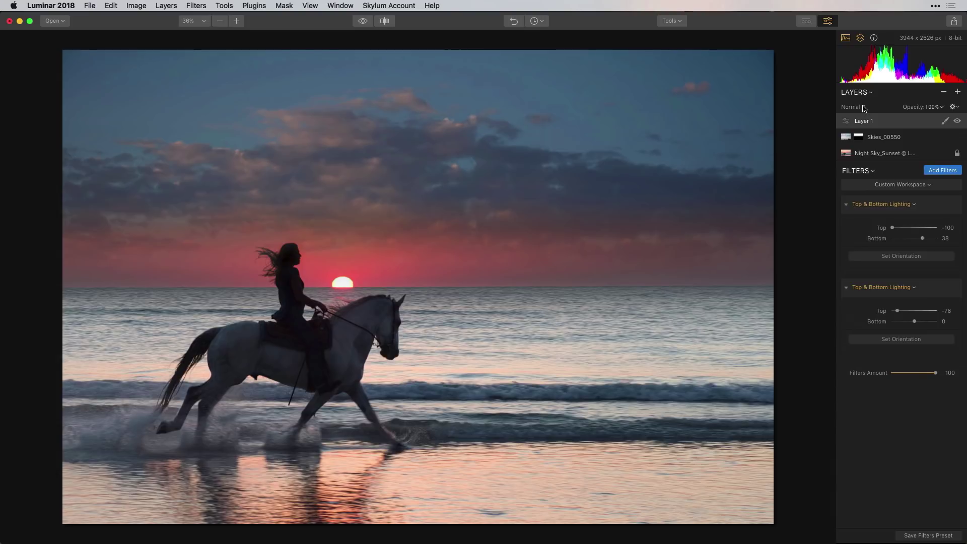
Try Screen, then blend the lighting layer in Soft Light and adjust its opacity.
left_click(862, 107)
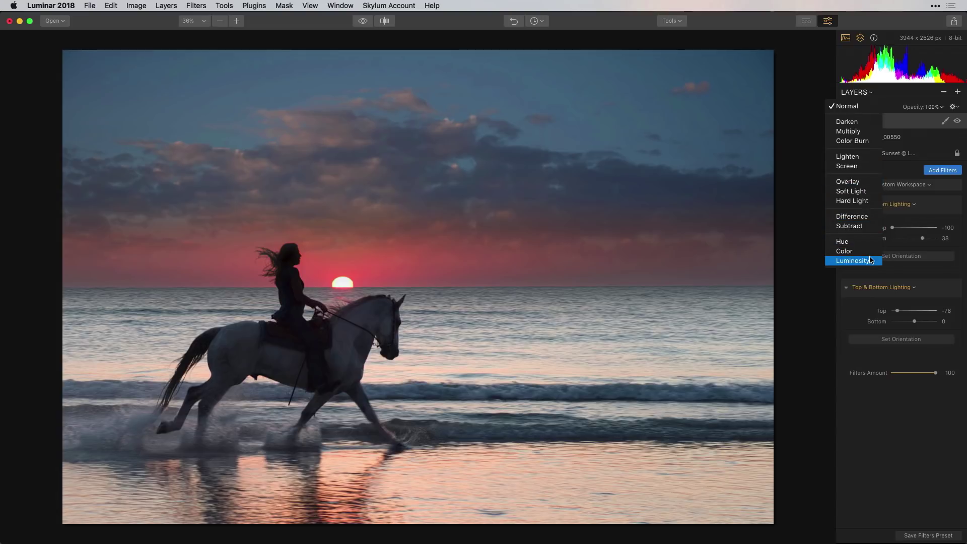
left_click(854, 166)
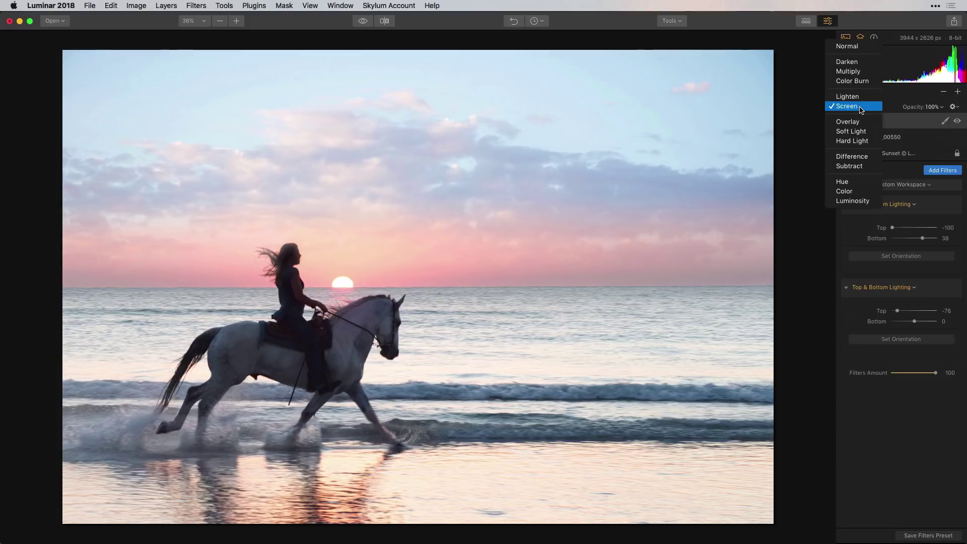
left_click(862, 107)
left_click(864, 132)
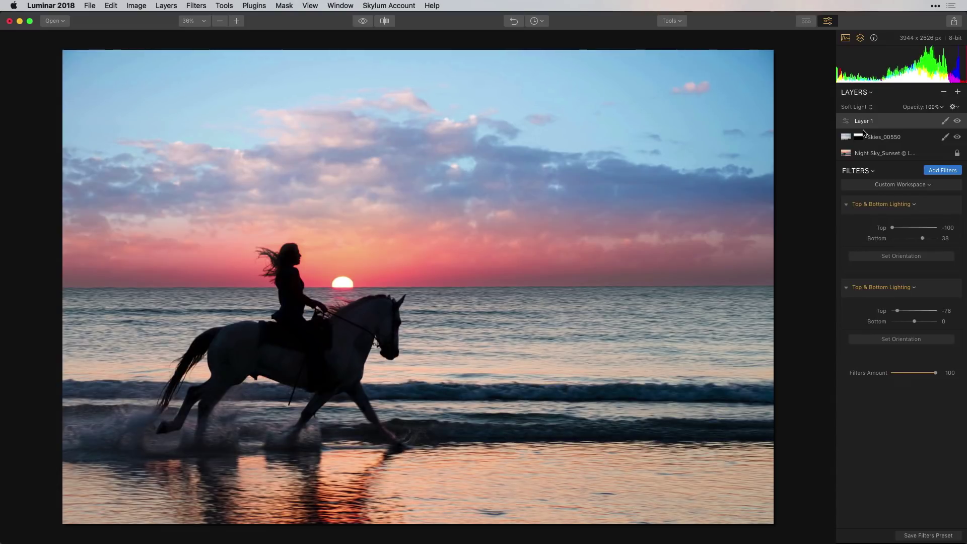
left_click(939, 107)
mouse_move(946, 117)
left_mouse_down()
mouse_move(920, 117)
mouse_move(953, 117)
left_mouse_up()
Preview the original horse-rider photo, then show a before/after split of the new sky.
left_click(363, 23)
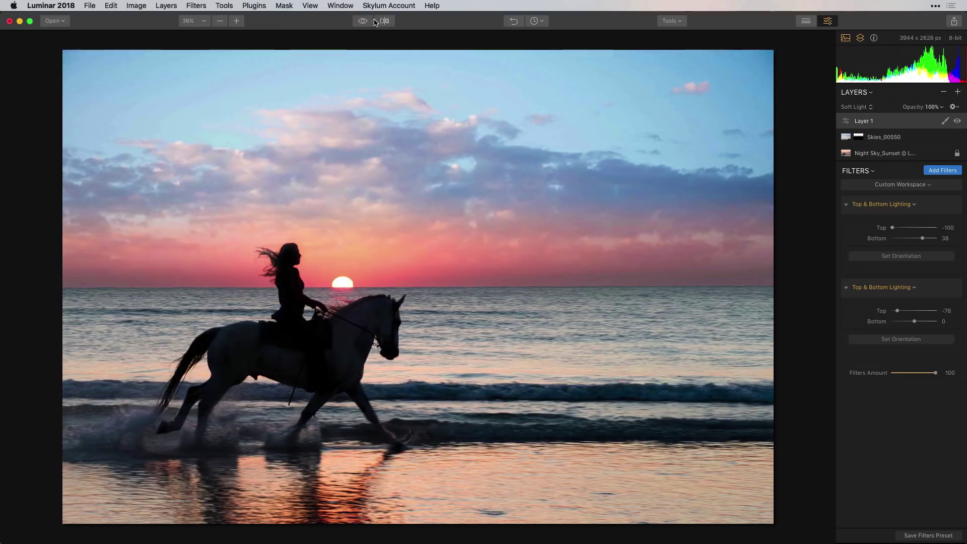
left_click(384, 21)
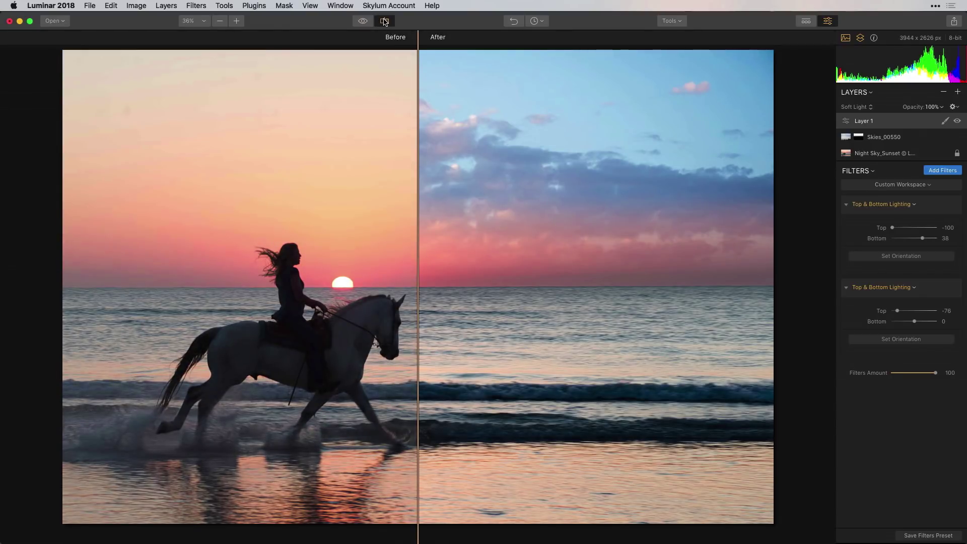